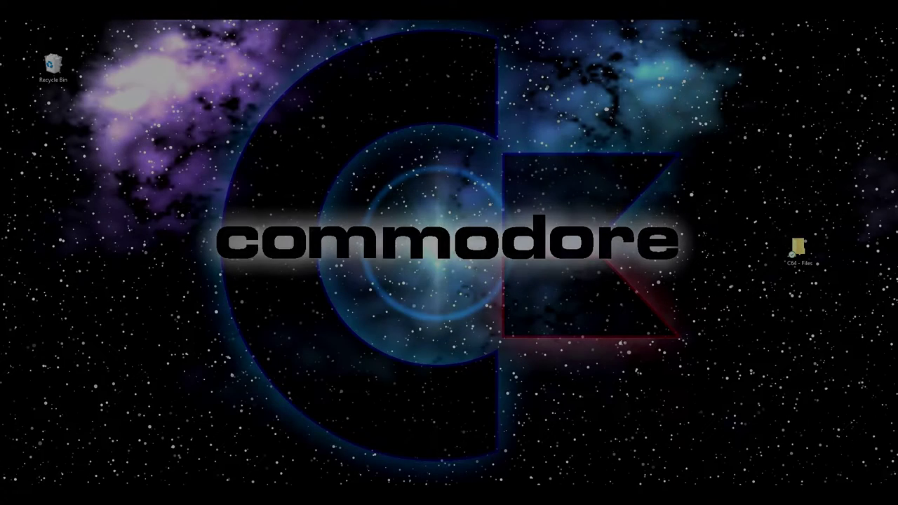
Switch to the Edge browser and download the Windows VICE 3.6.1 (64bit GTK3) build from the VICE download page
mouse_move(515, 495)
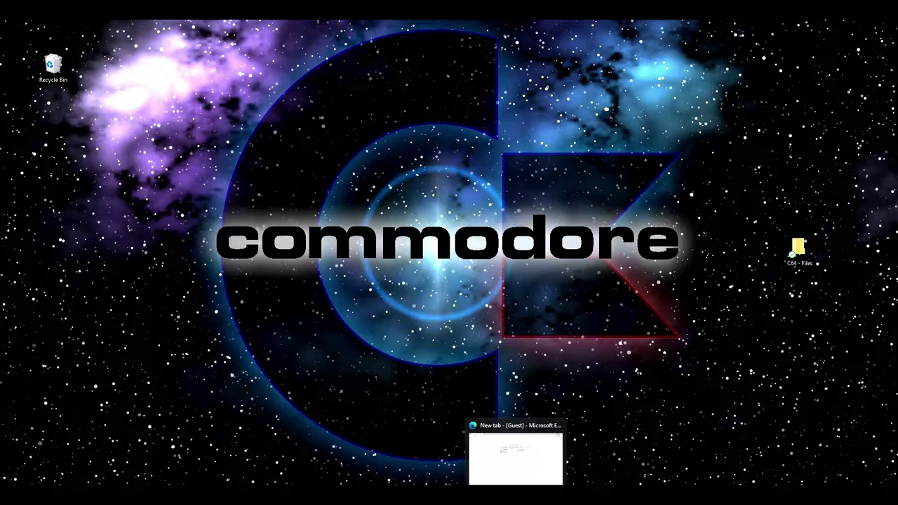
left_click(521, 475)
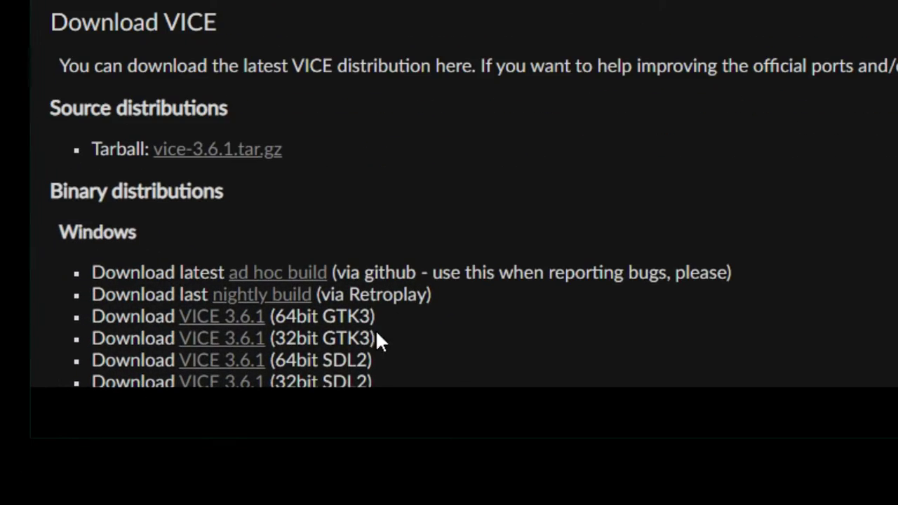
left_click(251, 324)
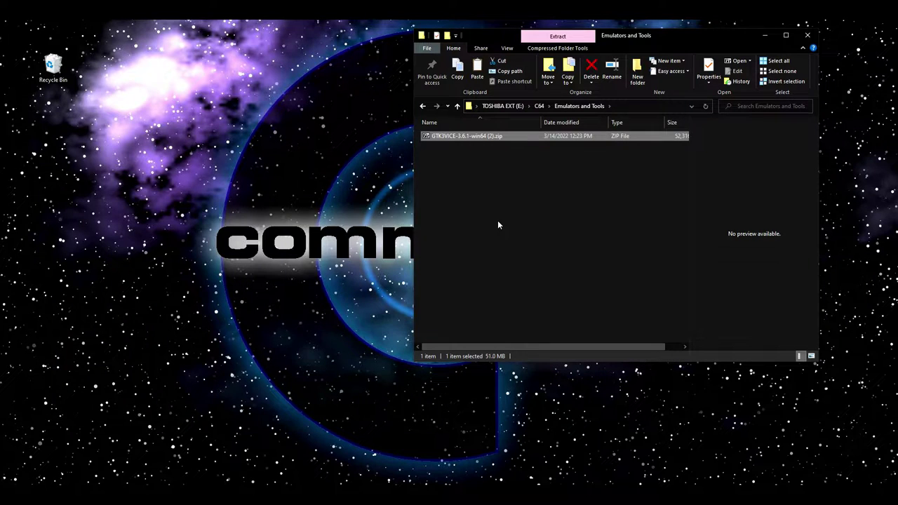
Extract the GTK3VICE-3.6.1-win64 (2).zip archive into the Emulators and Tools folder with 7-Zip
right_click(461, 138)
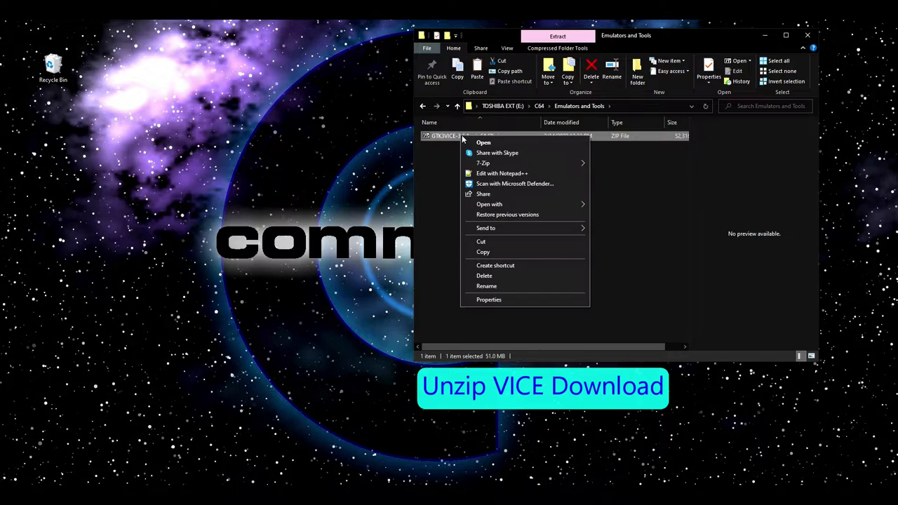
mouse_move(493, 170)
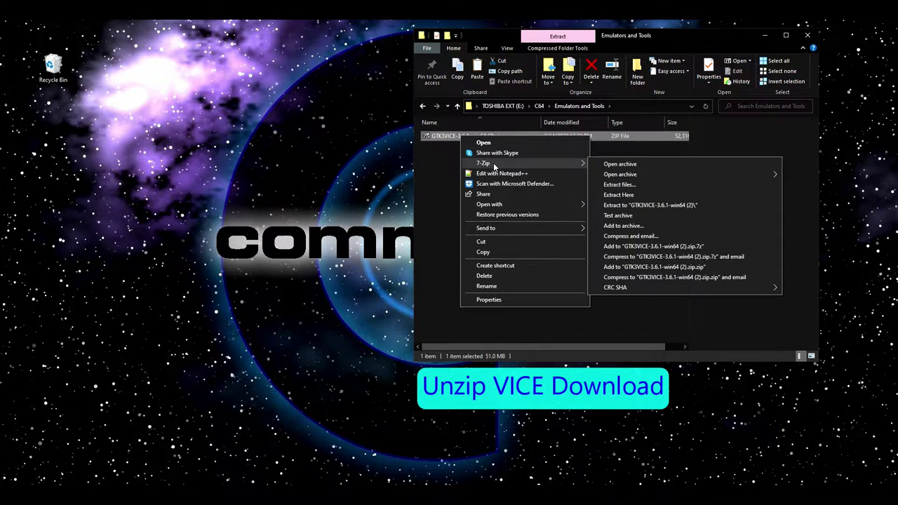
left_click(629, 201)
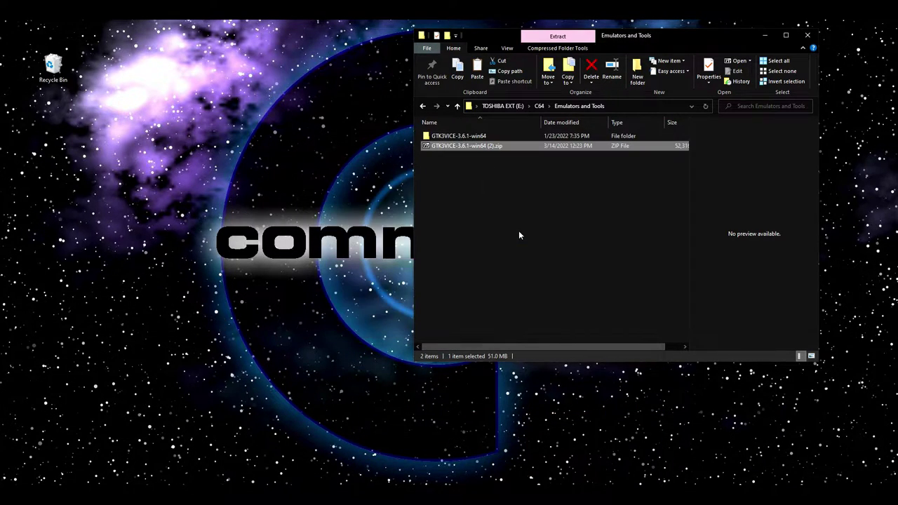
Create a desktop shortcut to x64sc.exe from the bin folder inside GTK3VICE-3.6.1-win64, and close the folder window
double_click(476, 136)
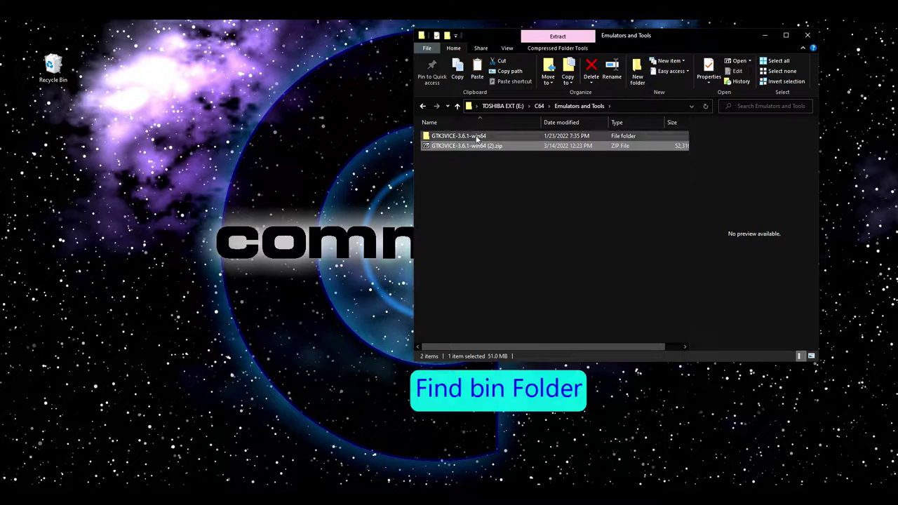
double_click(469, 137)
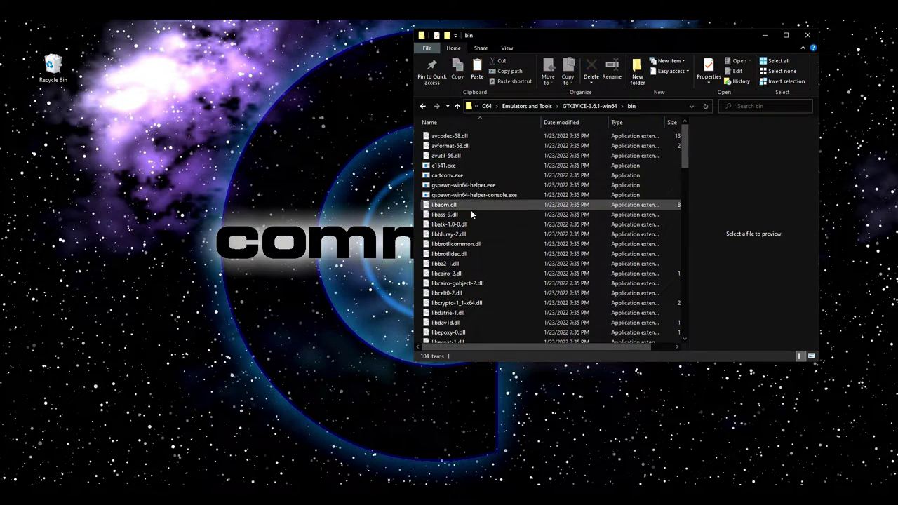
scroll(473, 218, "down", 10)
scroll(478, 226, "down", 10)
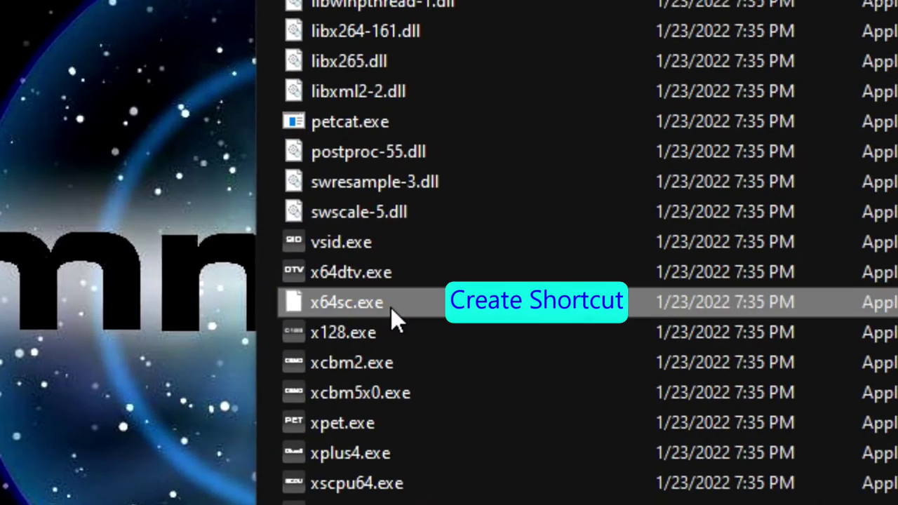
left_click(427, 281)
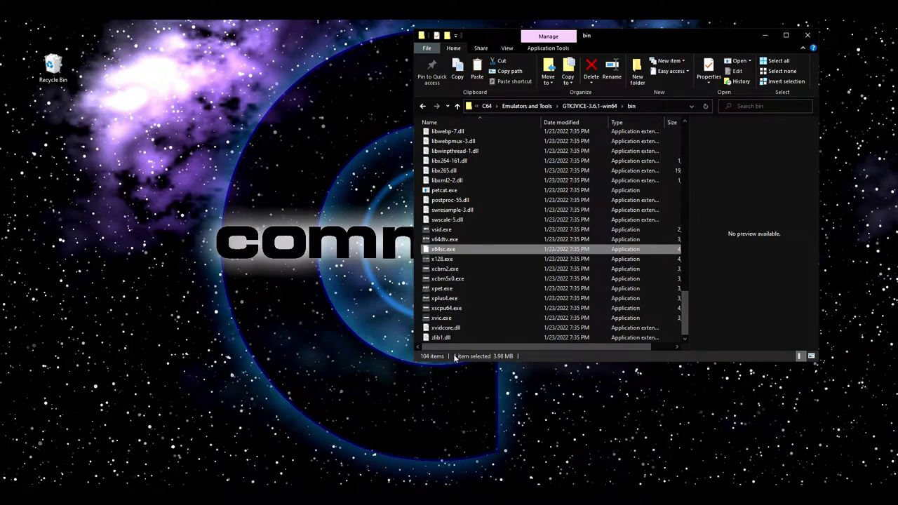
left_click_drag(454, 358, 602, 432)
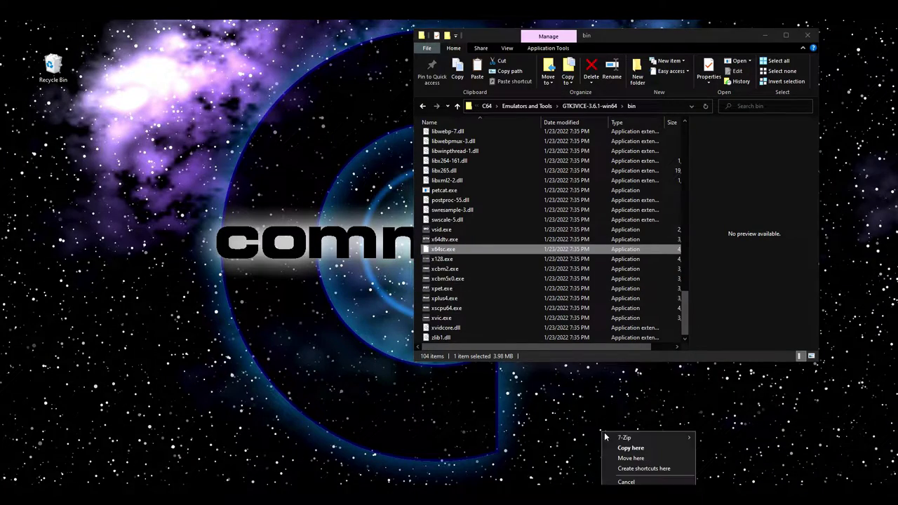
left_click(640, 468)
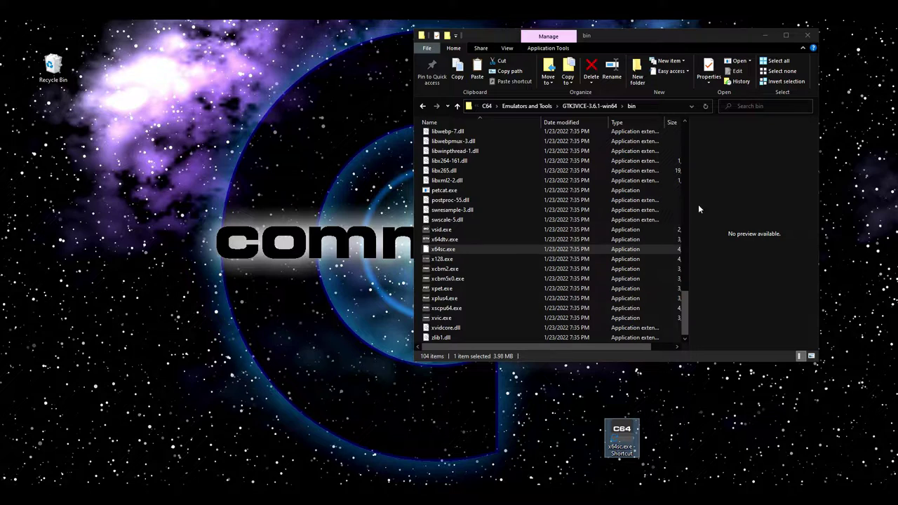
left_click(808, 37)
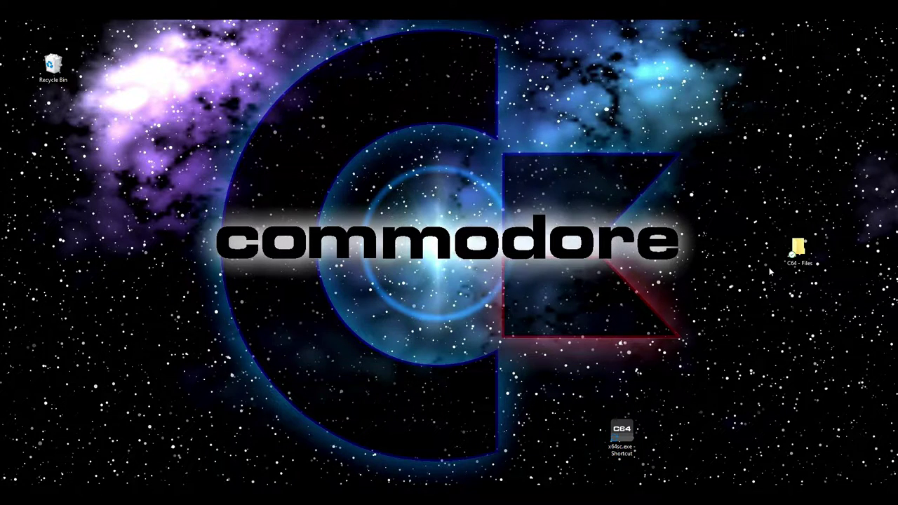
Place the C64 - Files folder beside the x64sc.exe shortcut on the desktop and launch the VICE emulator
left_click_drag(798, 247, 691, 432)
left_click(625, 433)
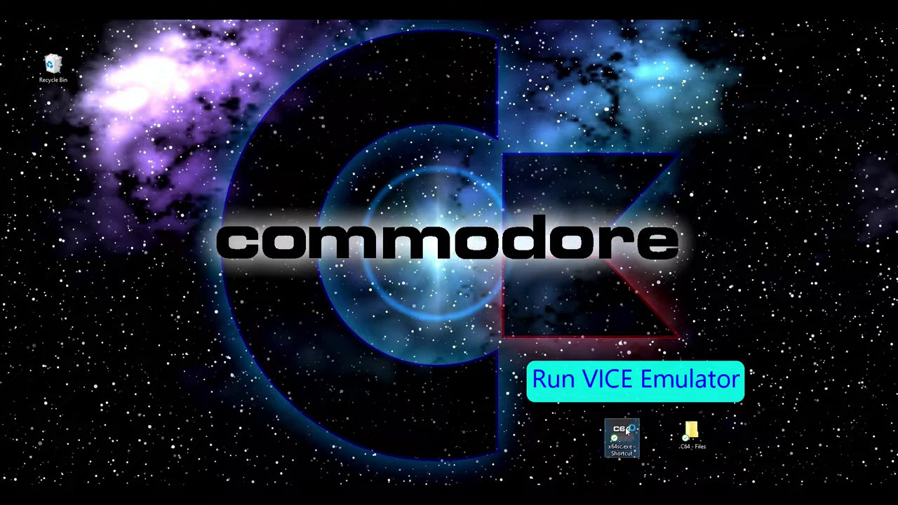
double_click(624, 433)
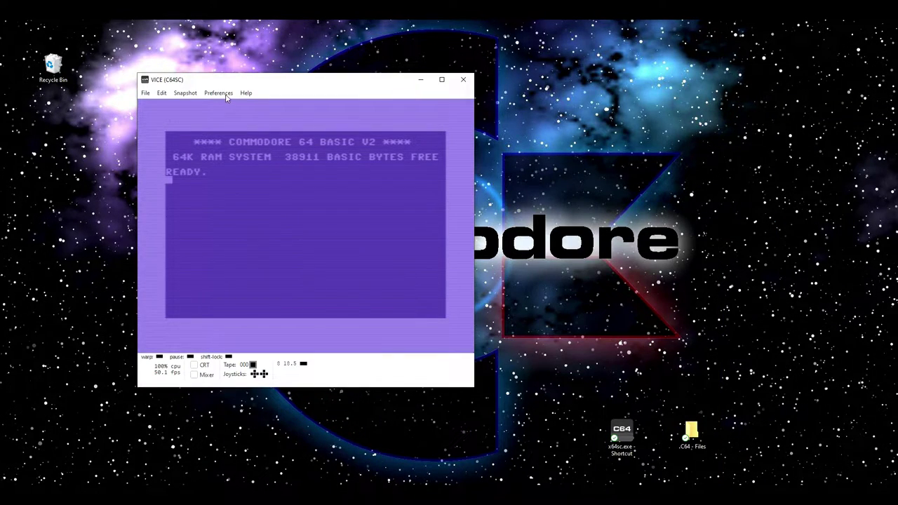
In the joystick input settings, assign Logitech RumblePad 2 USB to Joystick #1 and Controller (XBOX 360 For Windows) to Joystick #2
left_click(226, 95)
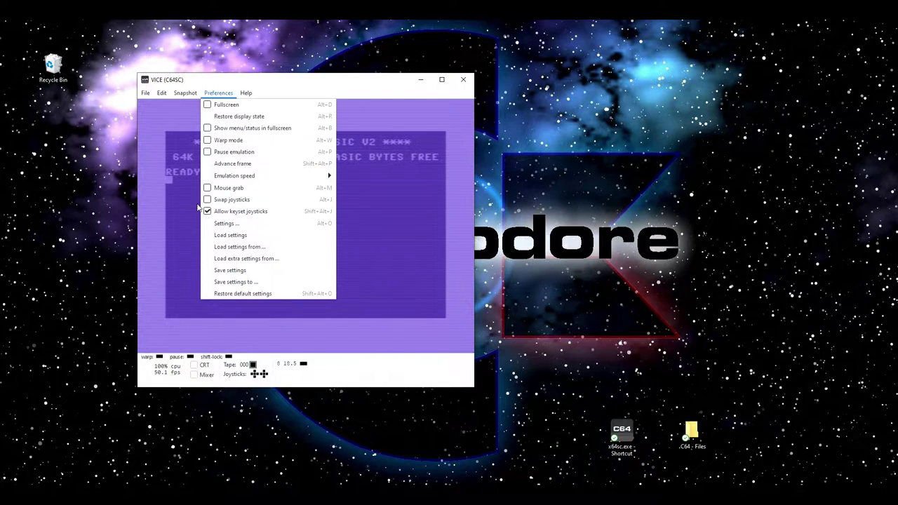
left_click(222, 225)
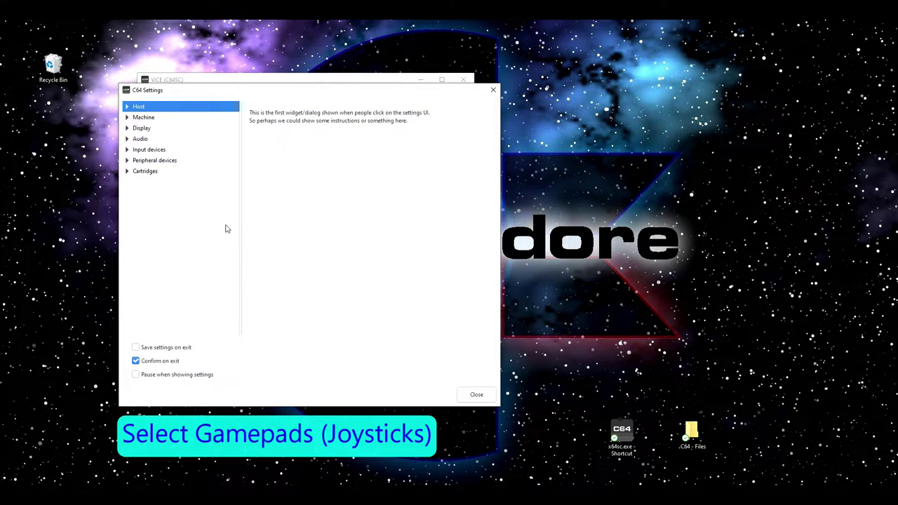
left_click(129, 151)
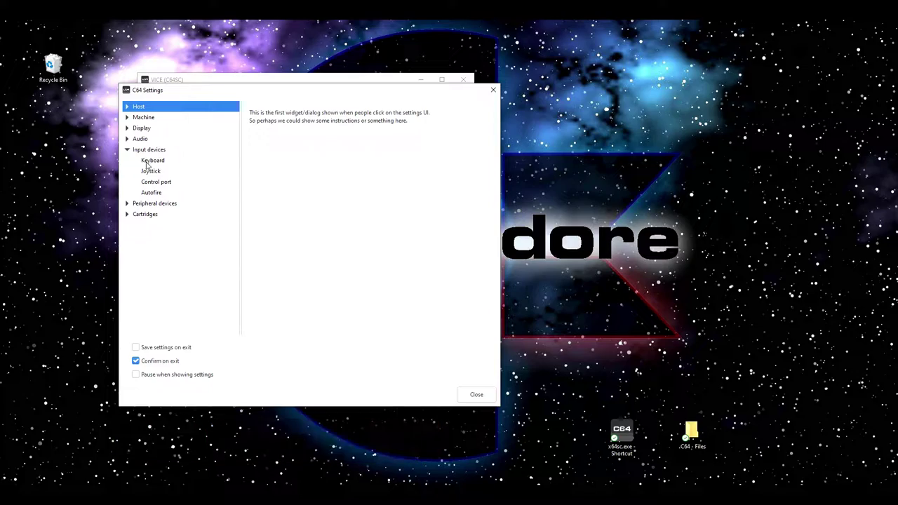
left_click(151, 172)
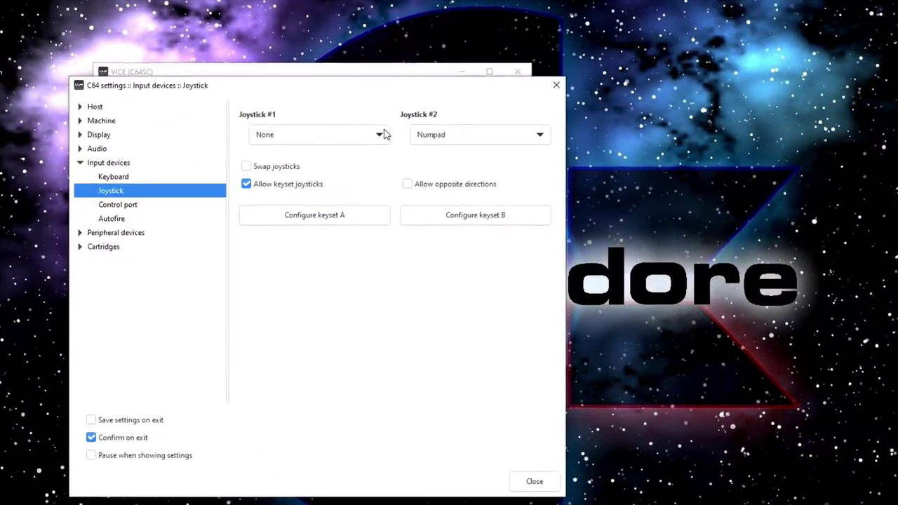
left_click(384, 134)
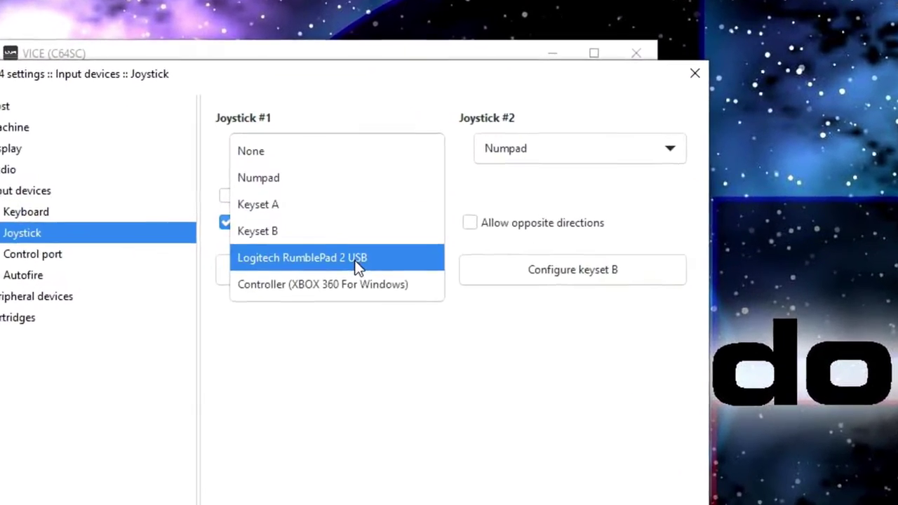
left_click(369, 291)
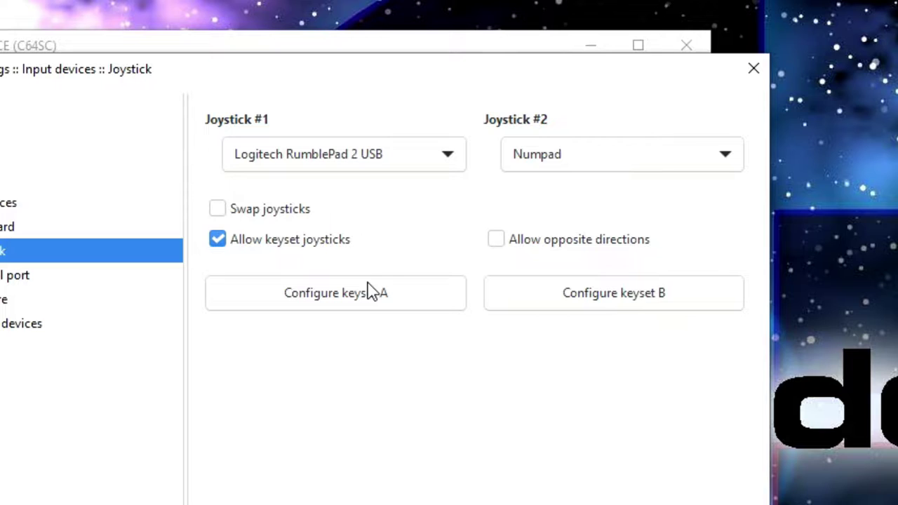
left_click(540, 156)
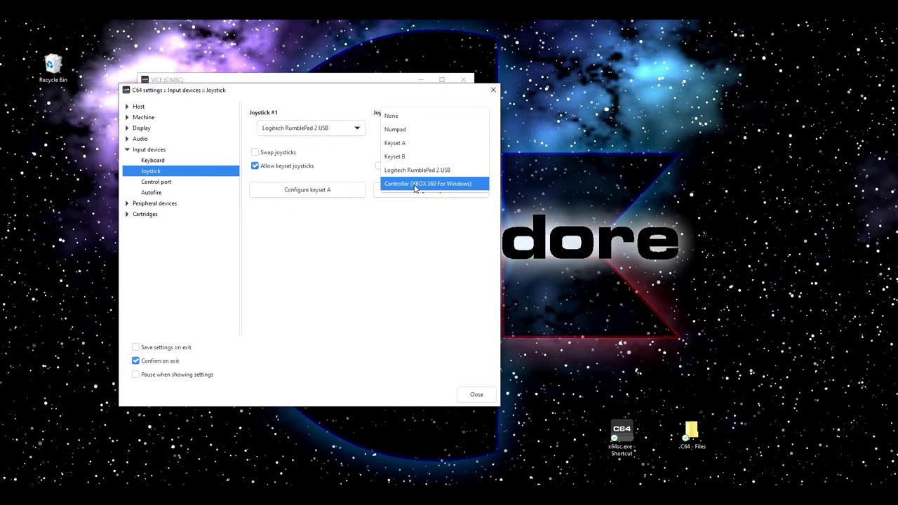
left_click(572, 293)
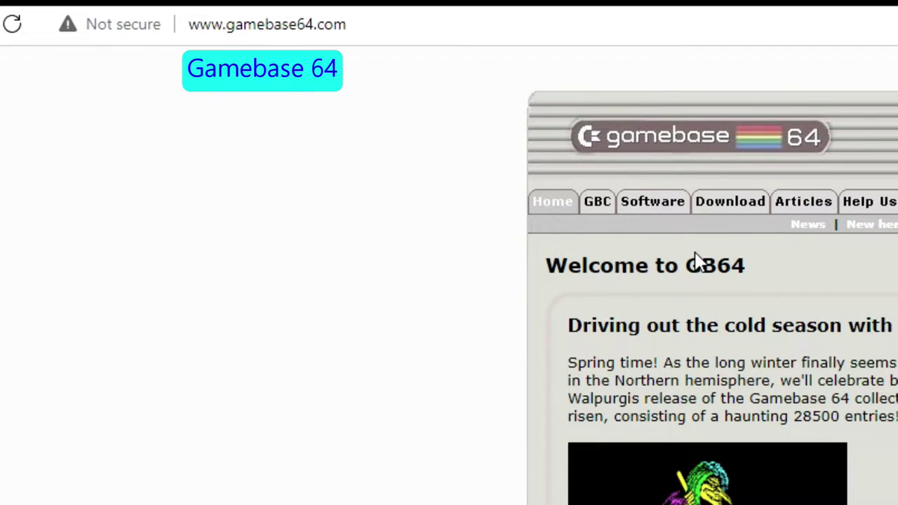
Search the GameBase64 collection on gamebase64.com for "space taxi" and open the Space Taxi game page
left_click(600, 203)
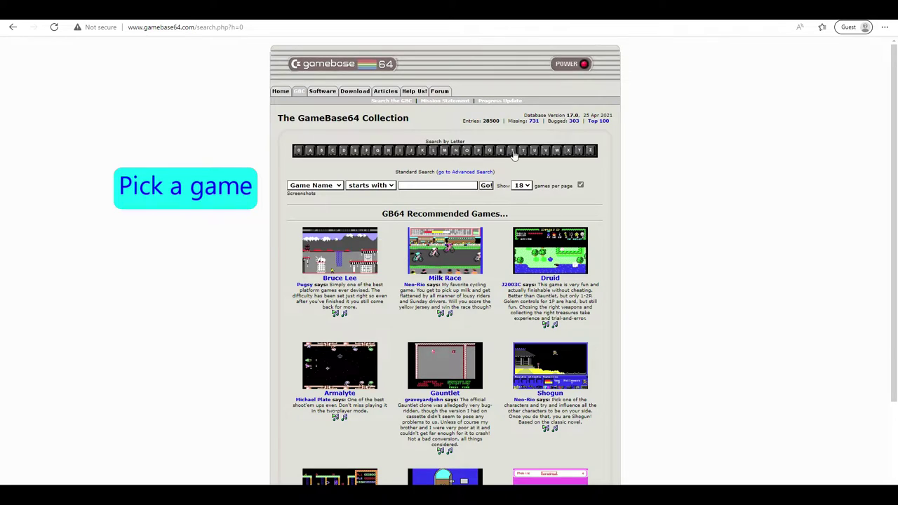
left_click(513, 151)
left_click(437, 187)
type("Space taxi")
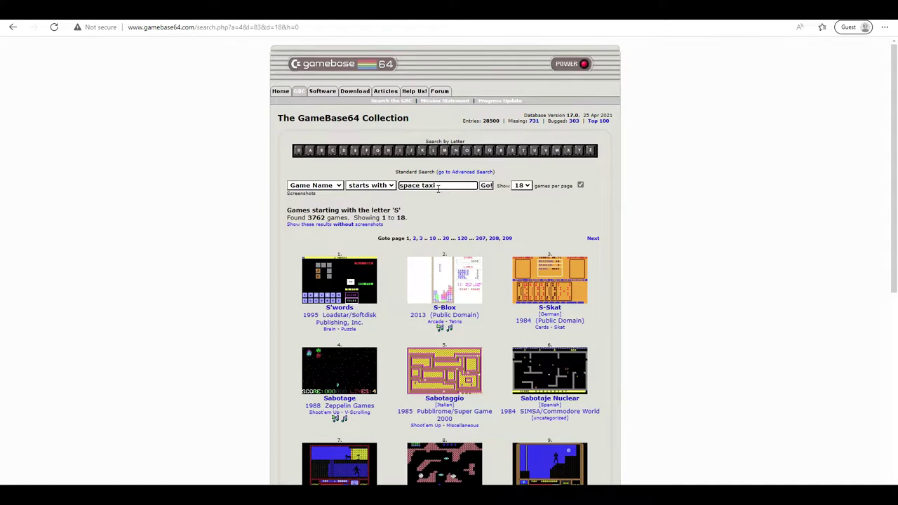
key("Return")
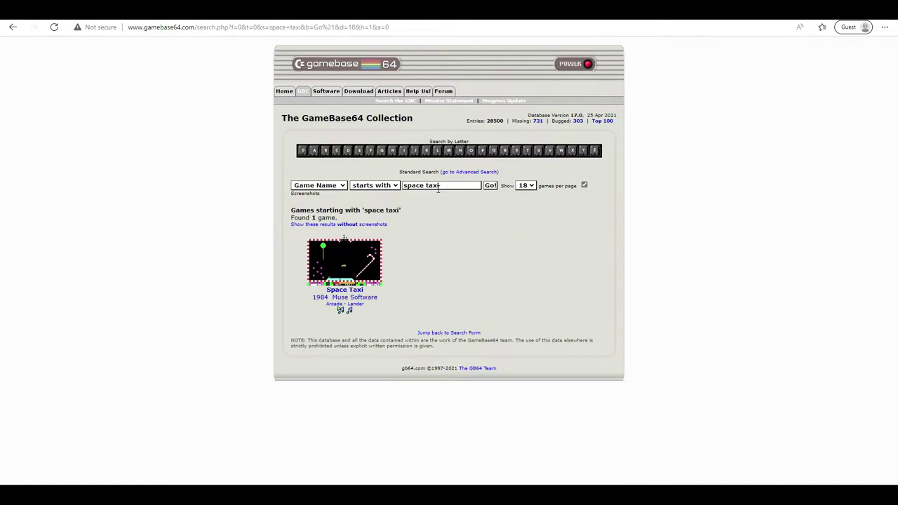
left_click(356, 293)
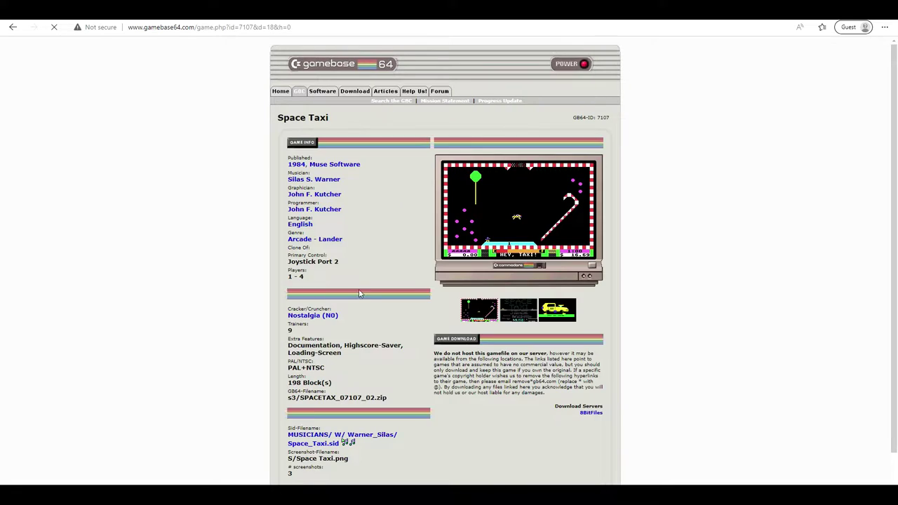
Download SPACETAX_07107_02.zip from the 8BitFiles server, save it in the C64Games folder, and close the downloads list
left_click(593, 415)
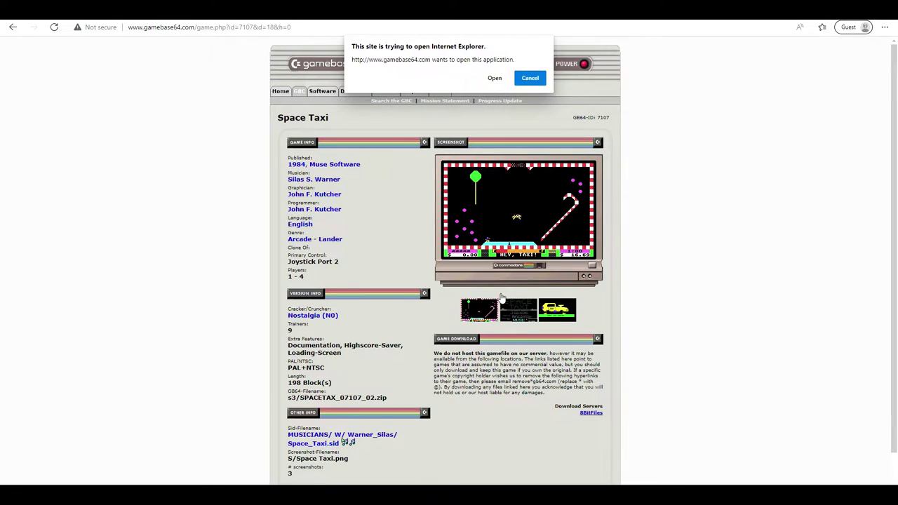
left_click(495, 80)
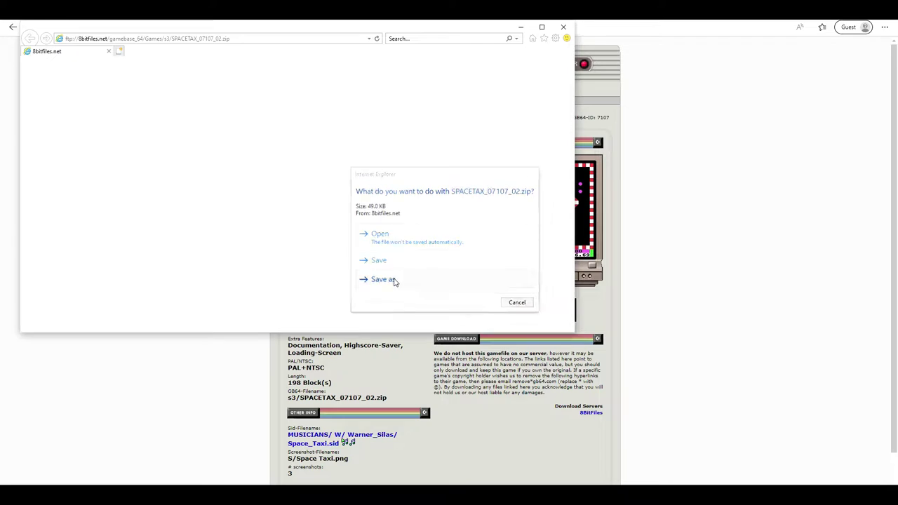
left_click(393, 281)
key("alt+Up")
double_click(77, 90)
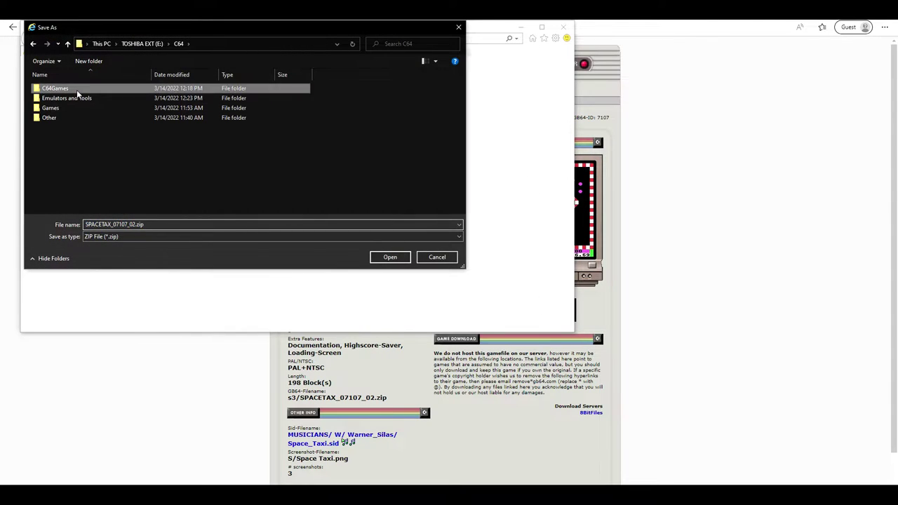
left_click(391, 258)
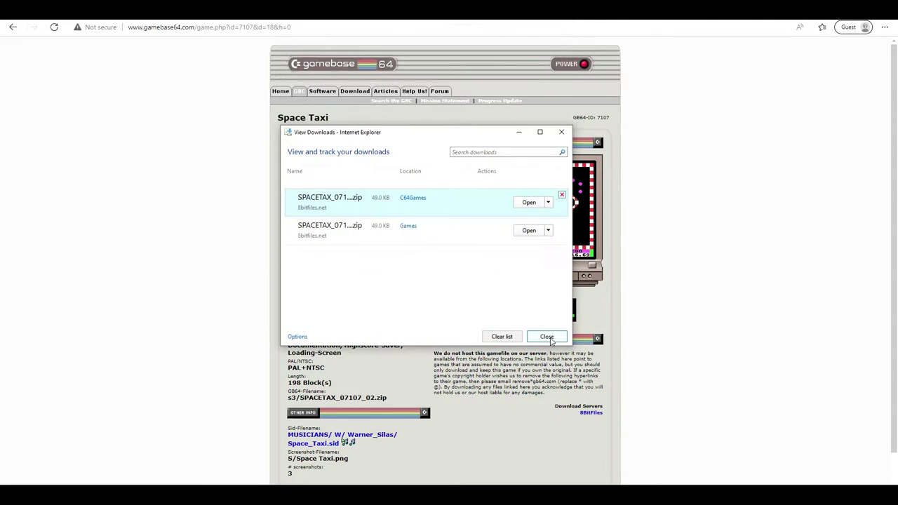
left_click(546, 337)
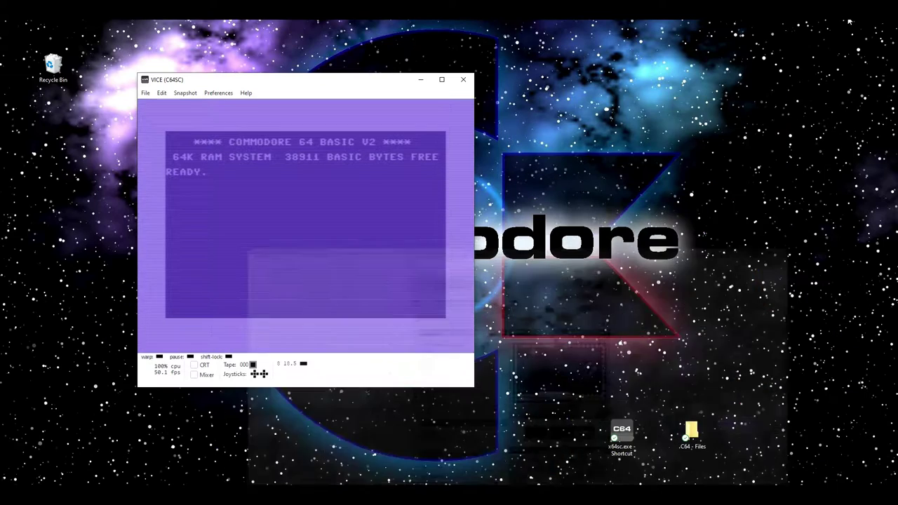
Extract SPACETAX_07107_02.zip with 7-Zip into the C64Games folder, and delete everything there except SPACETAX.D64
double_click(691, 434)
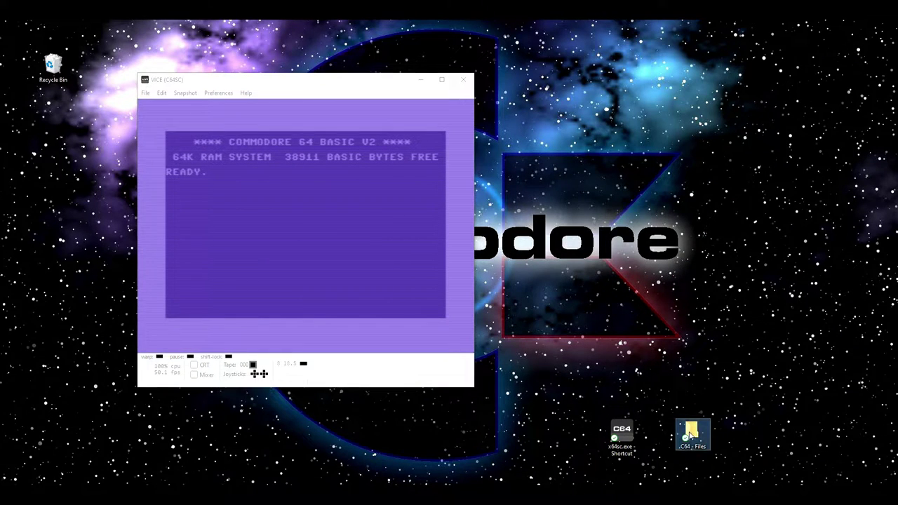
left_click(453, 136)
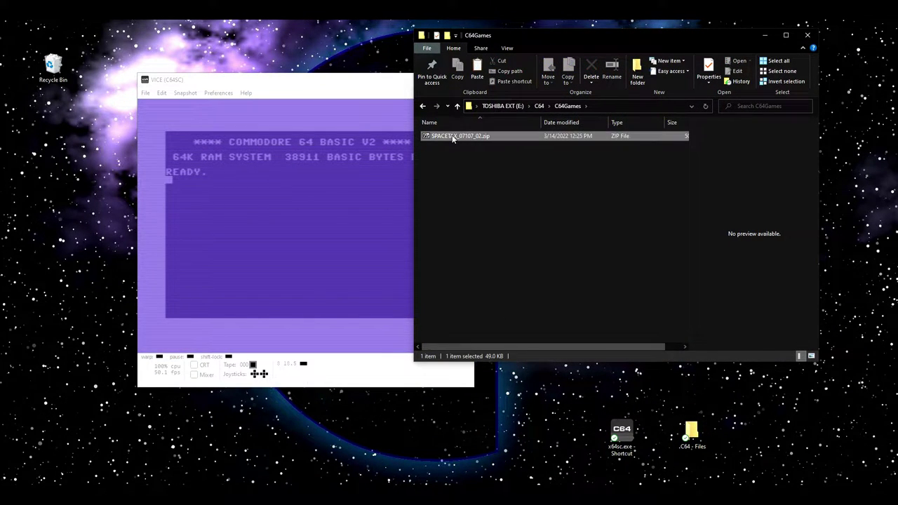
right_click(571, 162)
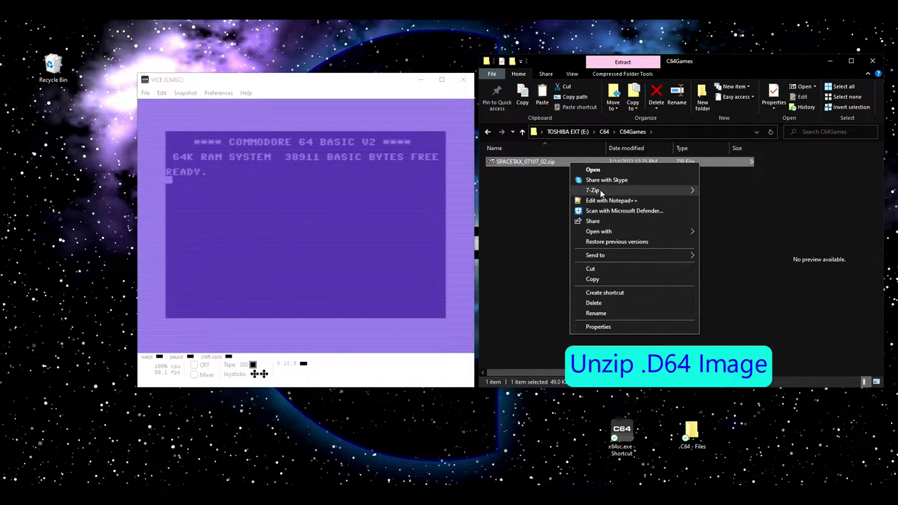
mouse_move(601, 191)
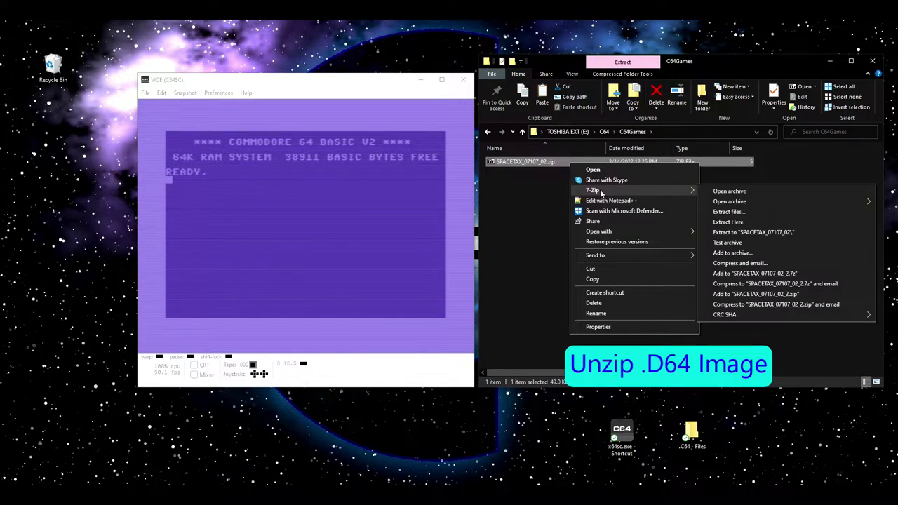
left_click(742, 223)
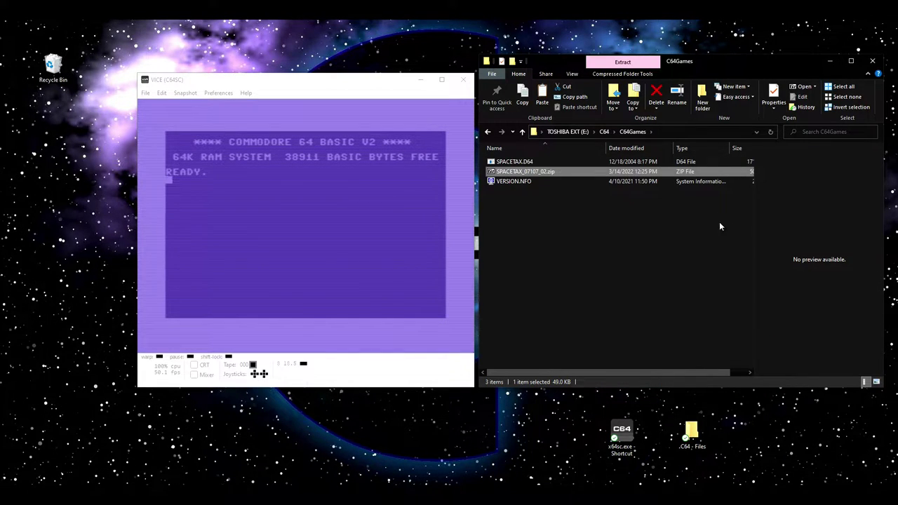
key("Delete")
left_click(528, 164)
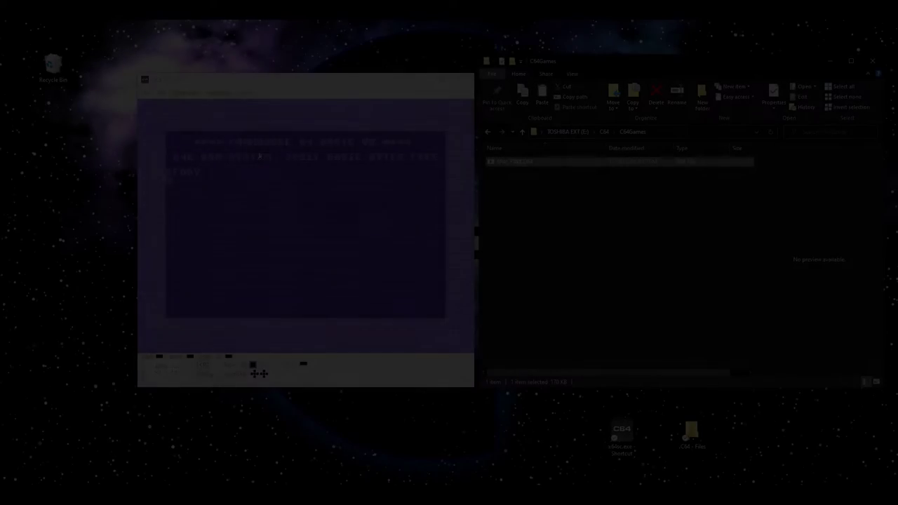
Attach SPACETAX.D64 to drive #8 with autostart, and hard reset the emulator after running the game
left_click(145, 92)
mouse_move(160, 119)
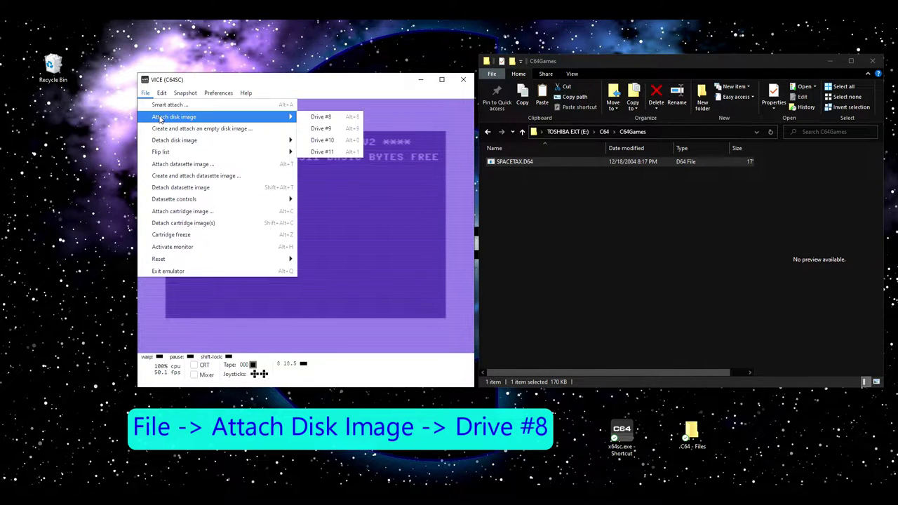
left_click(312, 117)
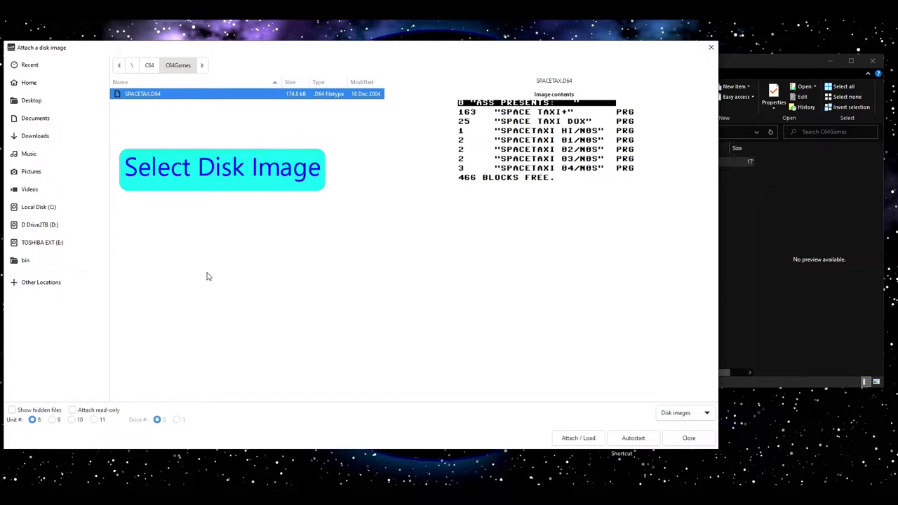
left_click(634, 438)
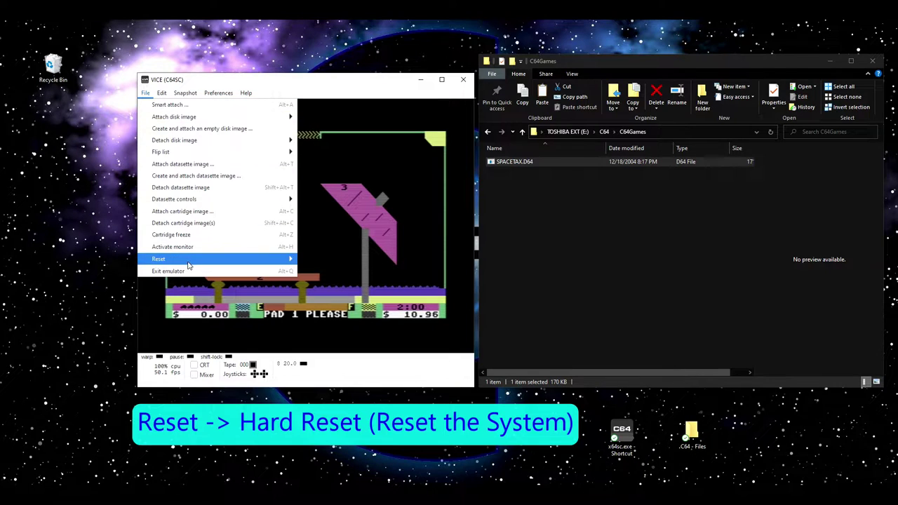
mouse_move(197, 264)
left_click(325, 271)
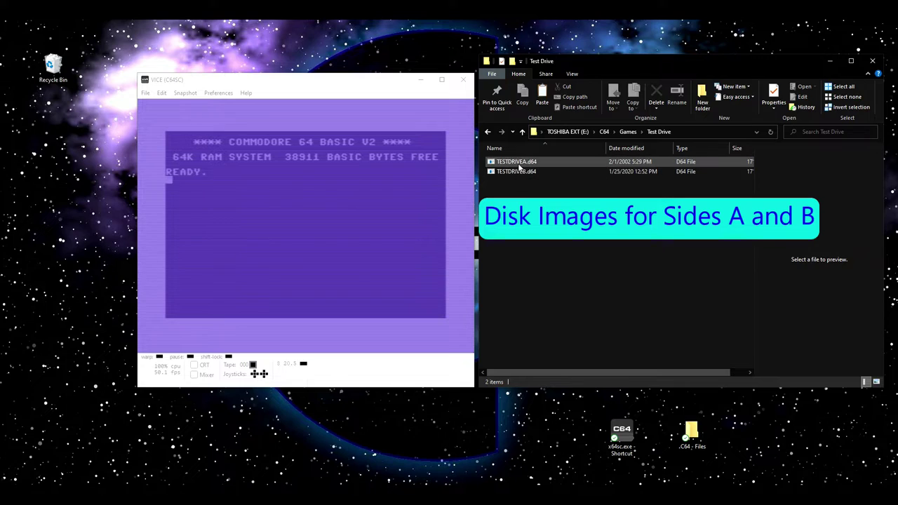
Attach the side A image TESTDRIVEA.d64 from the Test Drive folder to drive #8 with autostart
left_click(521, 171)
left_click(520, 164)
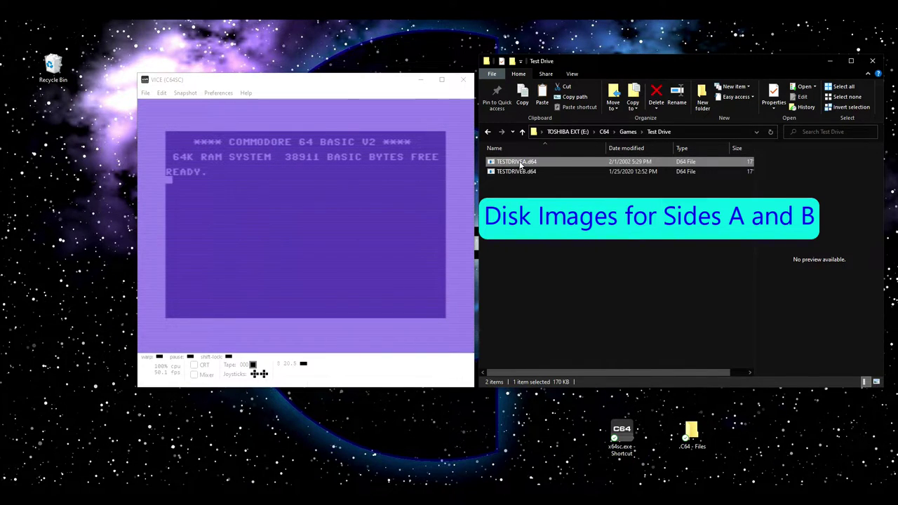
left_click(151, 94)
mouse_move(176, 118)
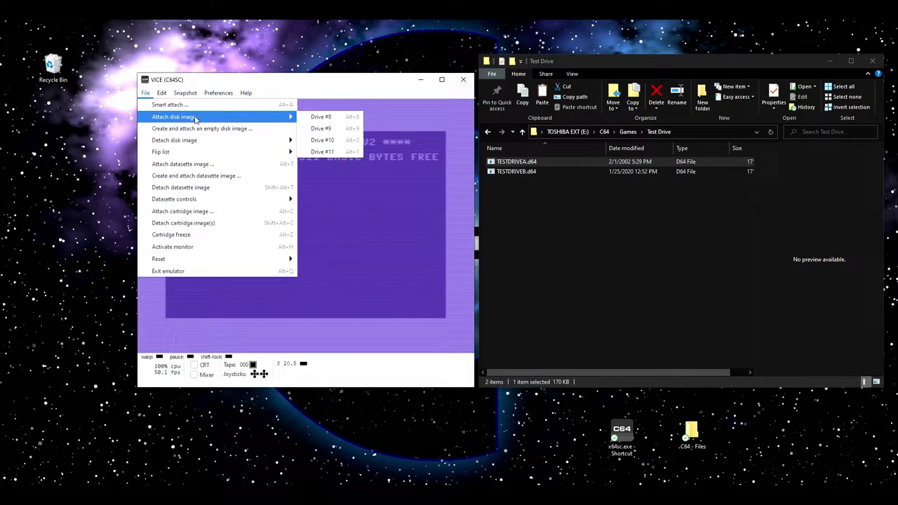
left_click(319, 117)
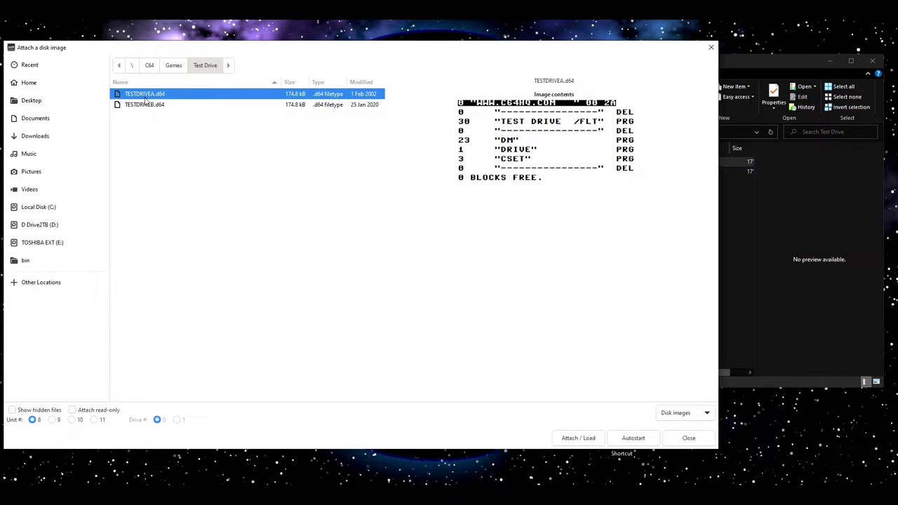
left_click(147, 104)
left_click(149, 96)
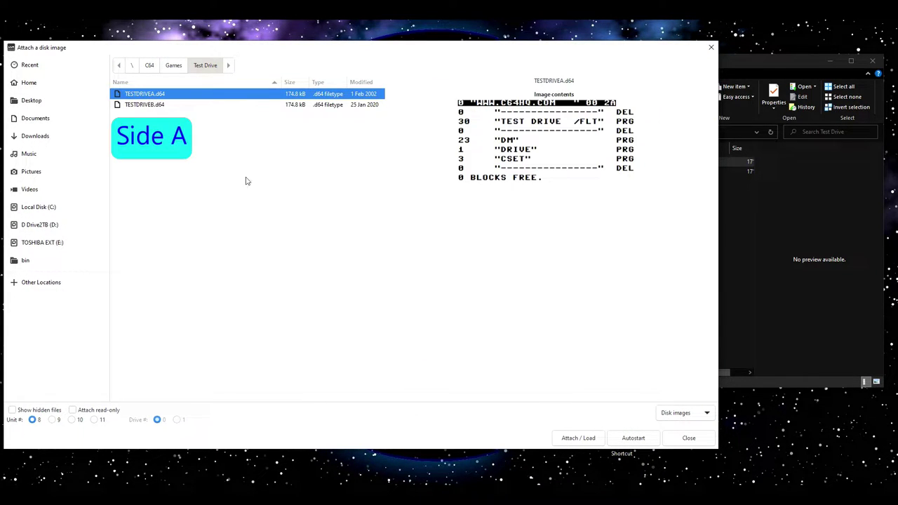
left_click(632, 438)
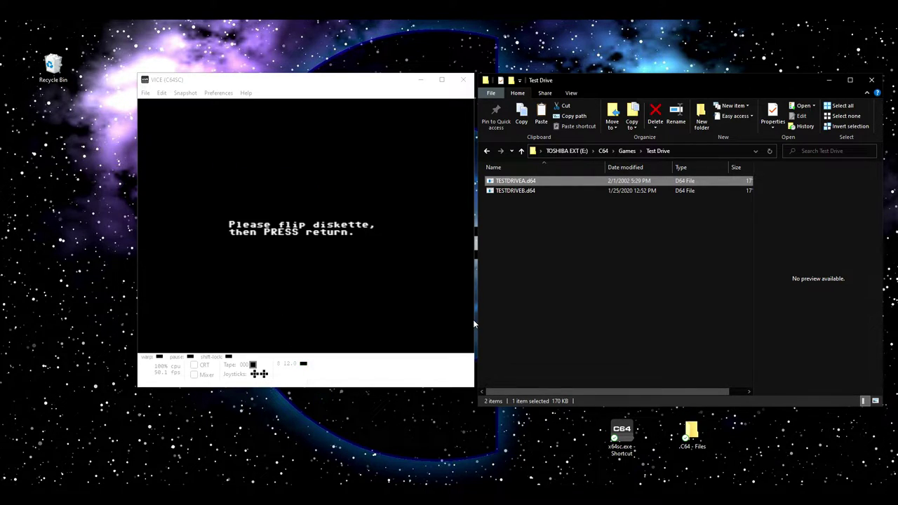
Swap the disk in drive #8 to TESTDRIVEB.d64 without autostart and continue the Test Drive game
left_click(146, 93)
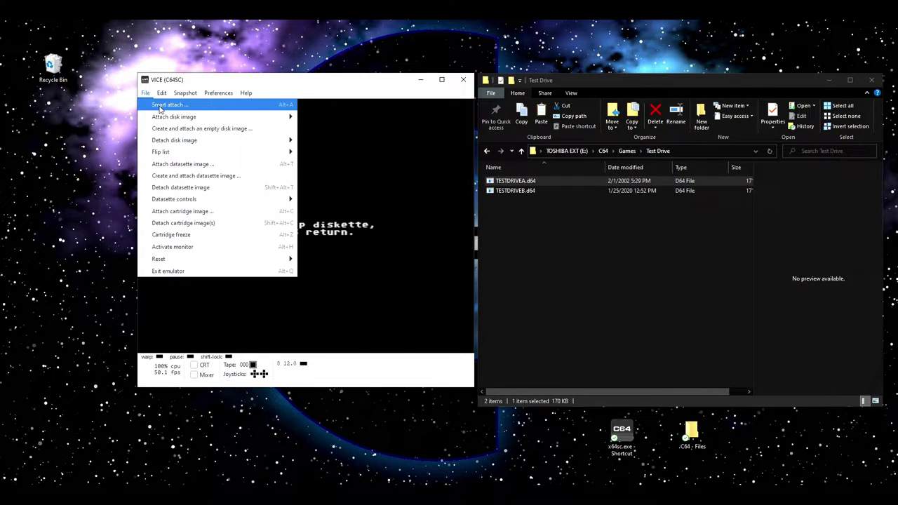
mouse_move(168, 116)
left_click(322, 116)
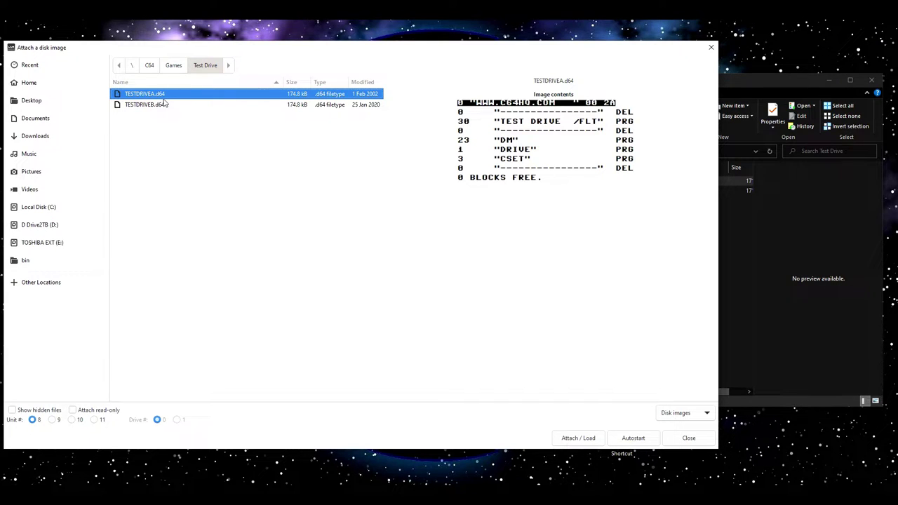
left_click(165, 104)
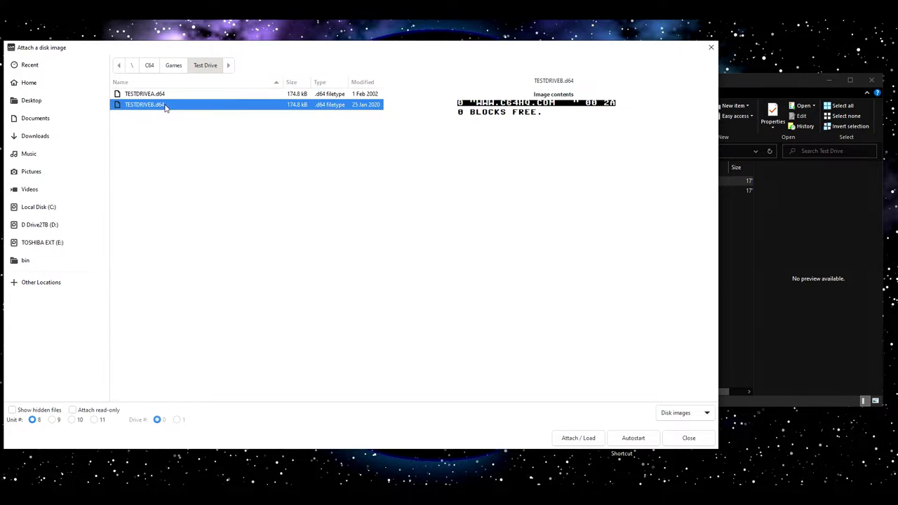
left_click(578, 438)
key("Return")
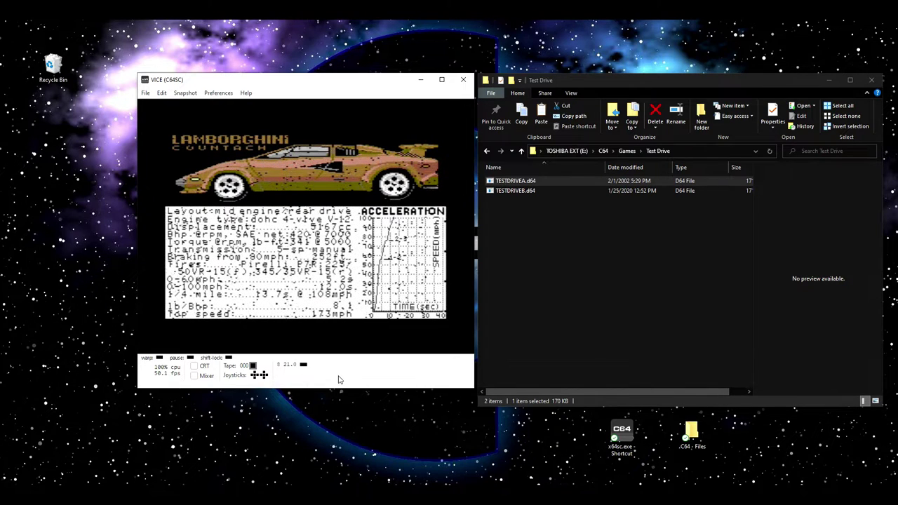
Hard reset the emulator to leave the Test Drive game
left_click(147, 94)
mouse_move(218, 262)
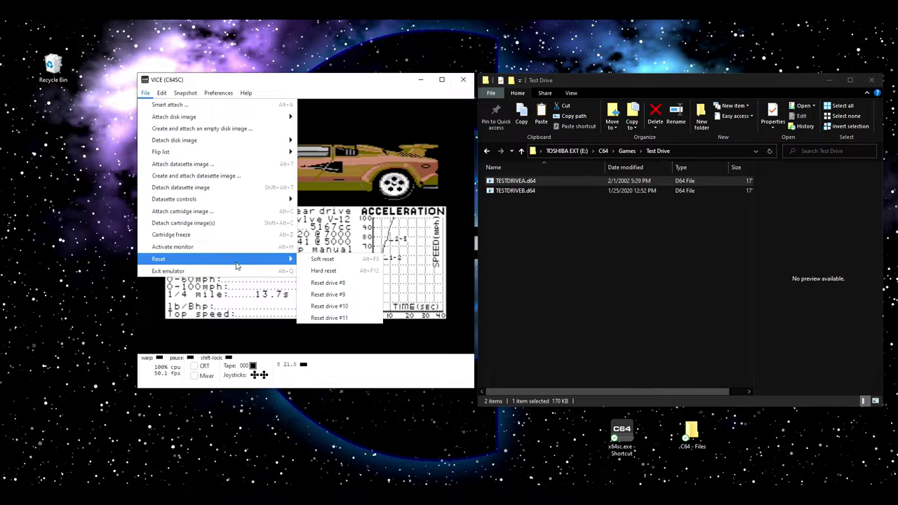
left_click(325, 271)
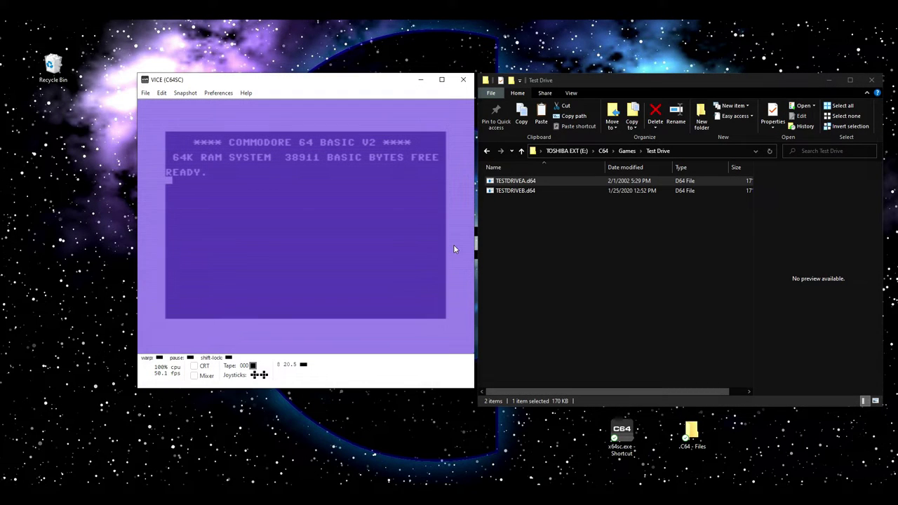
Go up to the Games folder and examine the file extension of GAMES001-1581.d81
left_click(520, 151)
left_click(522, 210)
key("End")
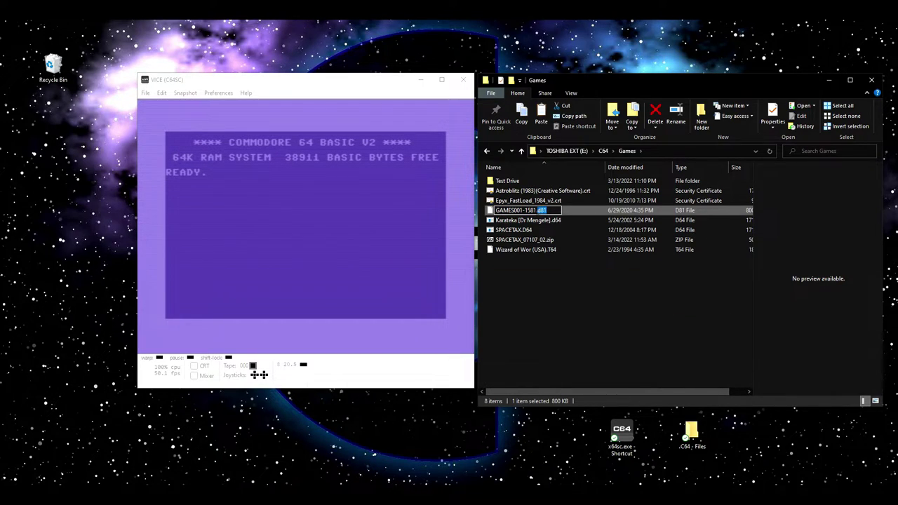
key("Return")
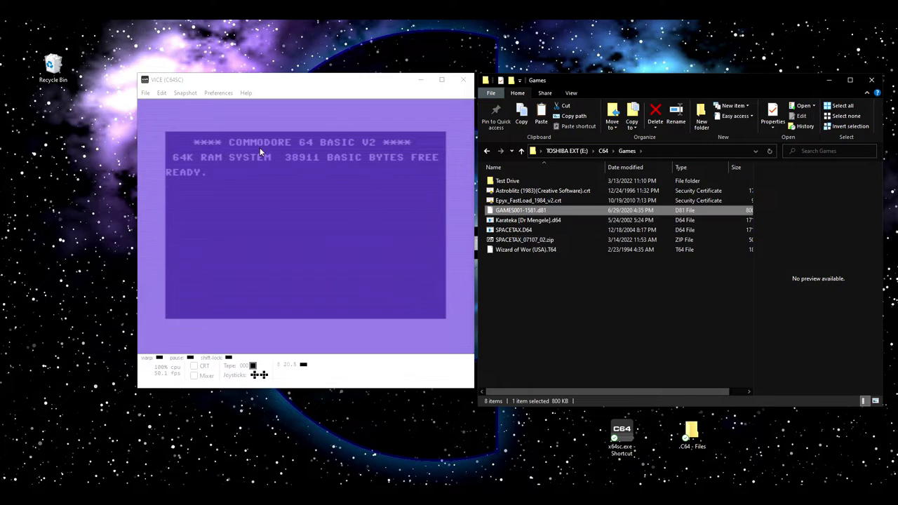
Attach GAMES001-1581.d81 from the Games folder to drive #8 without autostart
left_click(145, 94)
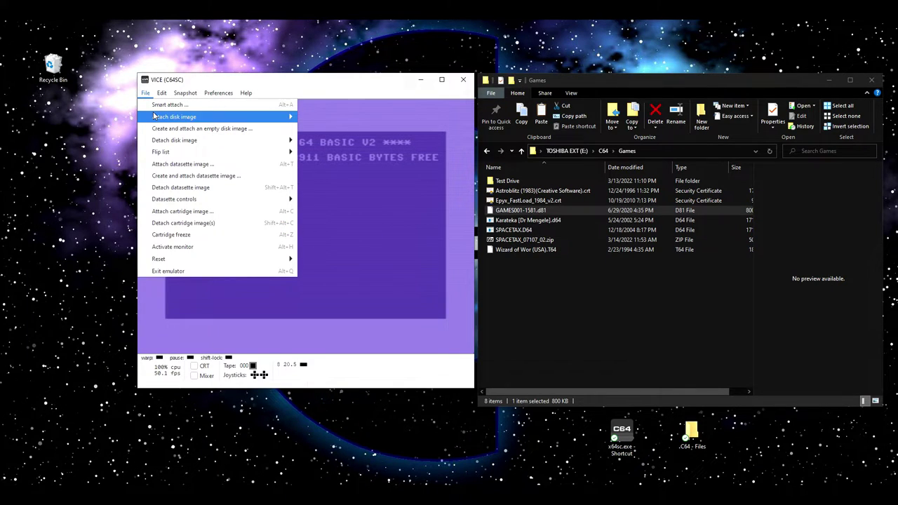
mouse_move(154, 115)
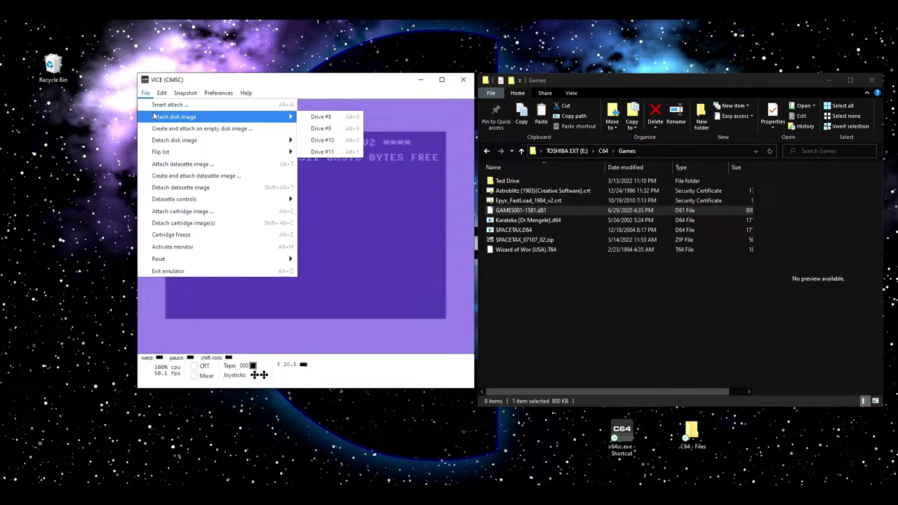
left_click(309, 121)
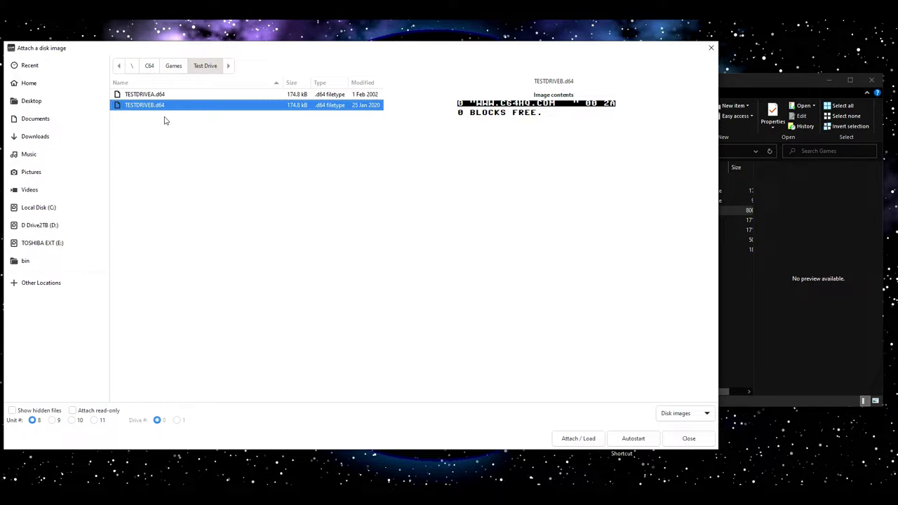
left_click(171, 68)
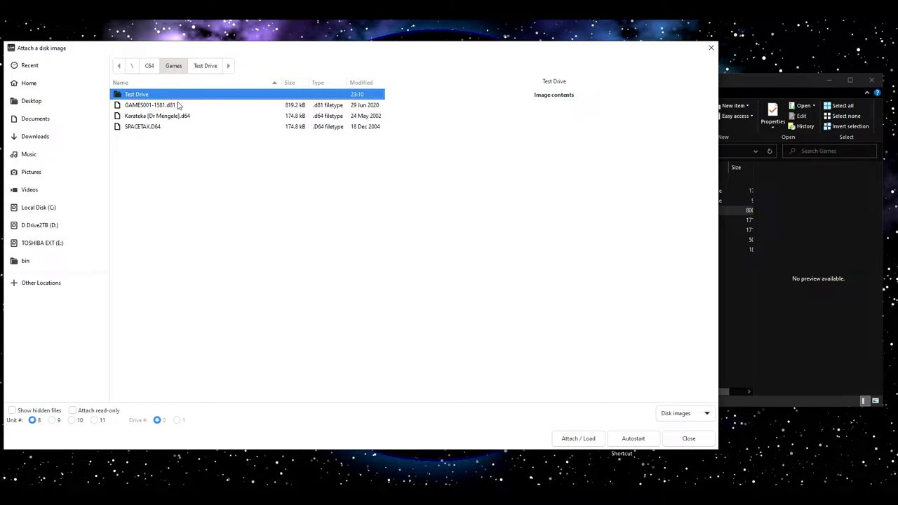
left_click(169, 106)
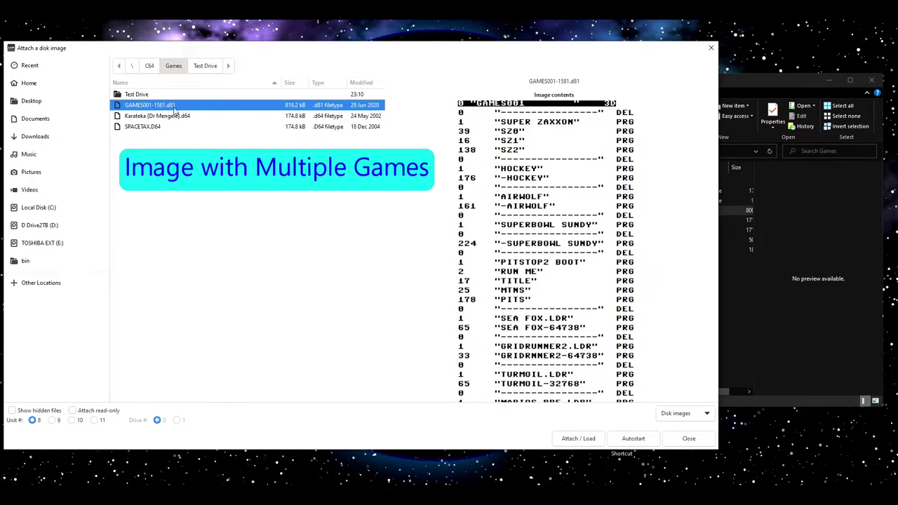
left_click(582, 439)
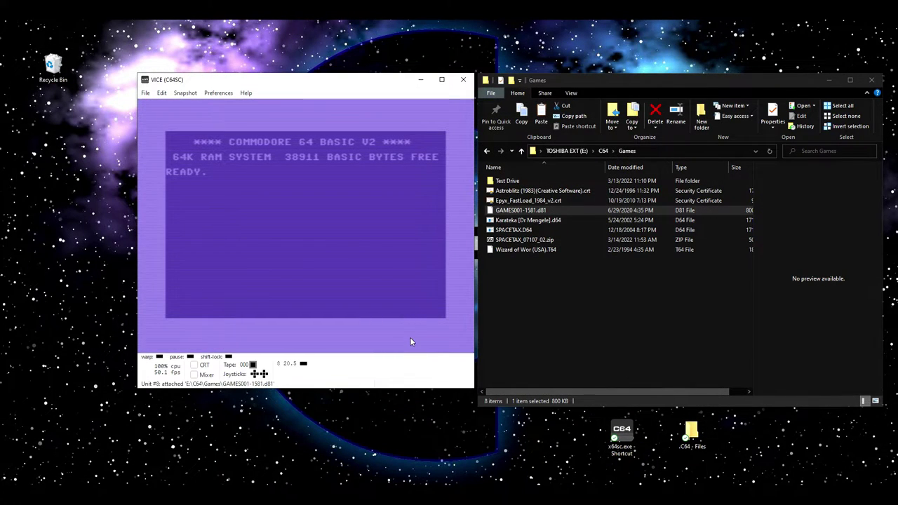
List the directory of the disk in drive #8 and launch Bubble Bobble from it
right_click(288, 367)
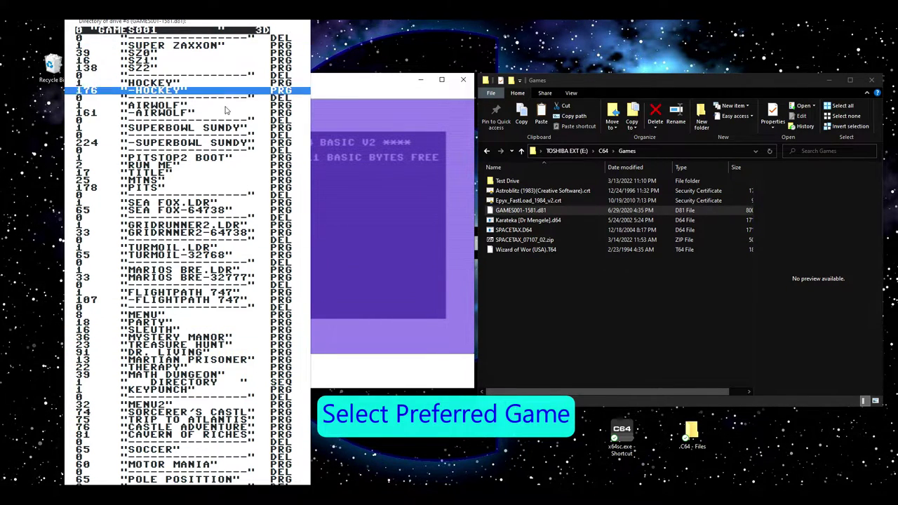
scroll(154, 481, "down", 5)
left_click(160, 480)
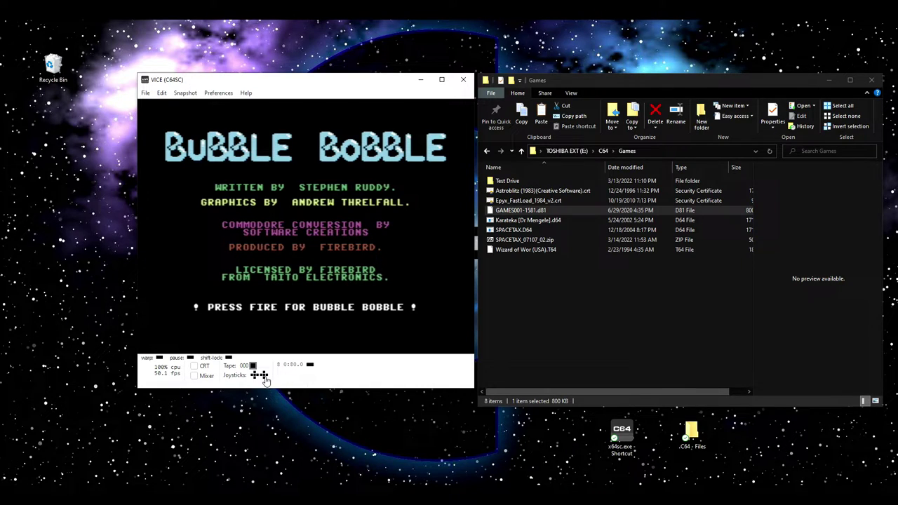
Start a one-player Bubble Bobble game and play round 1, trapping enemies in bubbles
key("1")
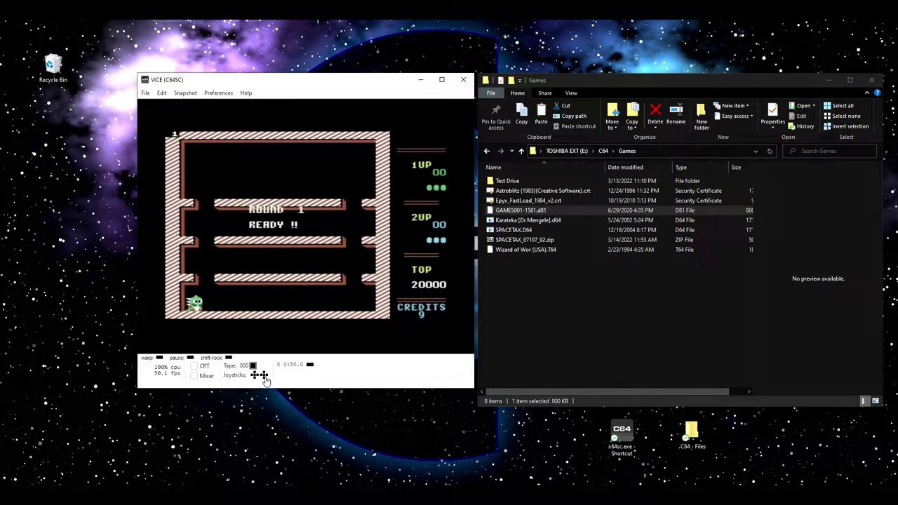
key("Up")
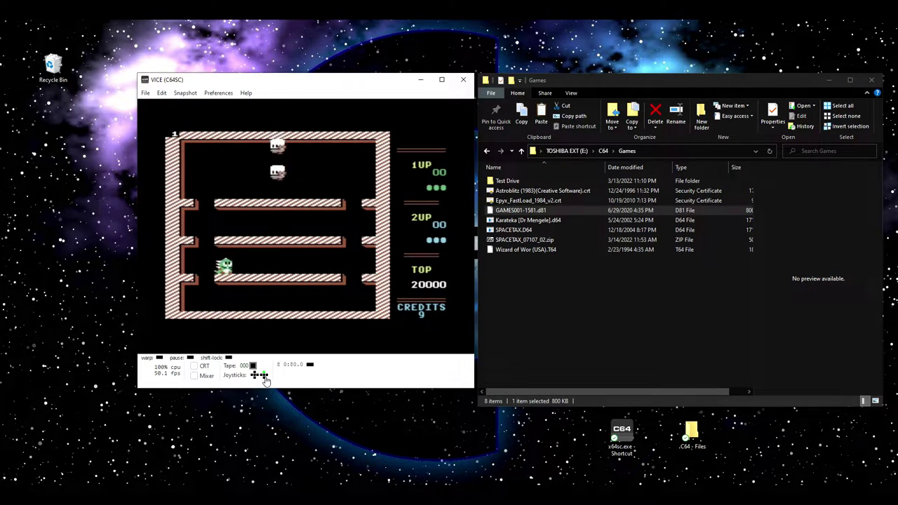
key("Right")
key("Left")
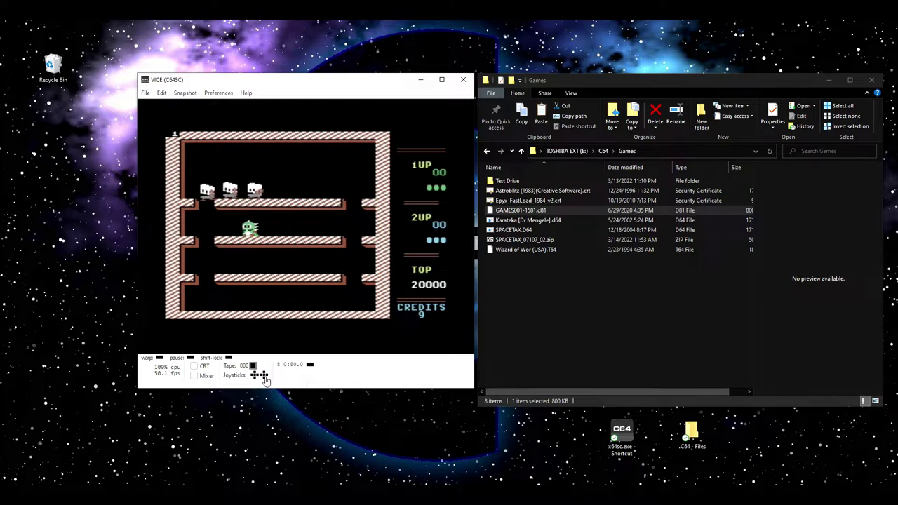
key("ctrl")
key("ctrl")
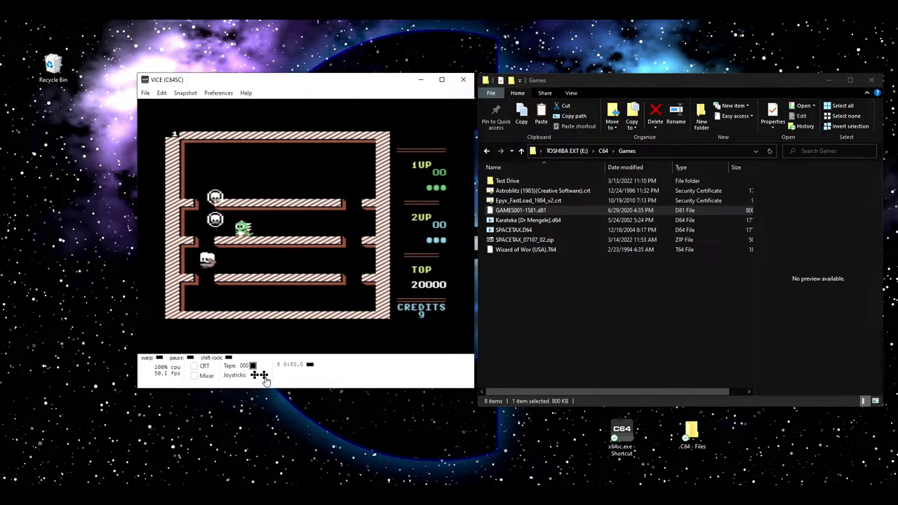
Continue Bubble Bobble round 1, popping the bubbled enemies above the top platform and heading for the banana
key("Up")
key("Up")
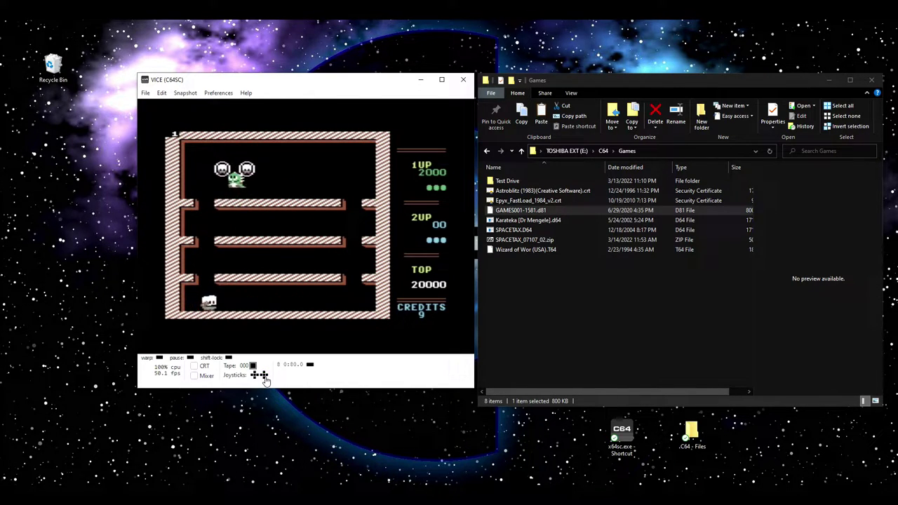
key("Right")
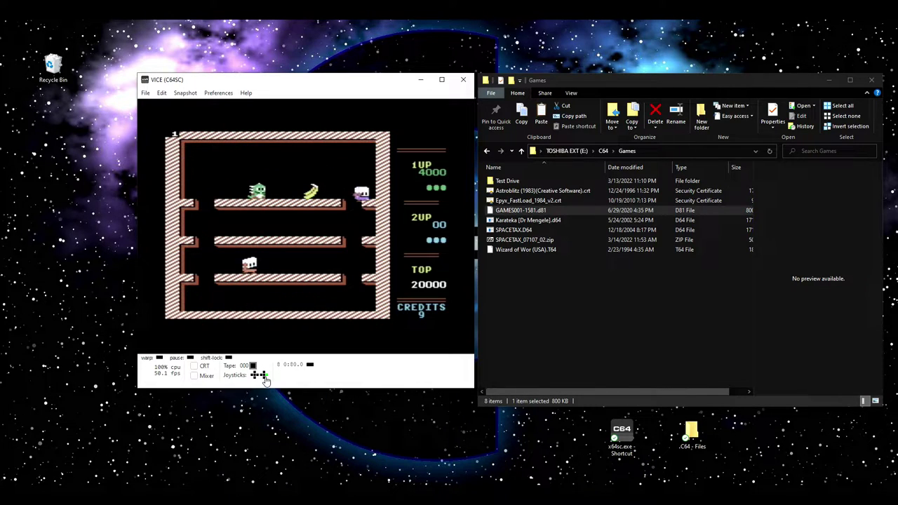
key("Right")
key("ctrl")
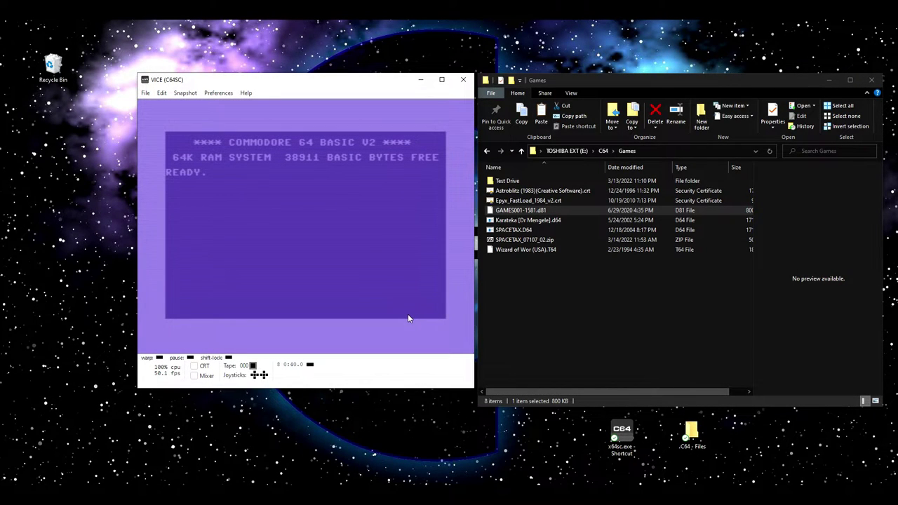
Examine the file extension of Wizard of Wor (USA).T64 in the Games folder
left_click(547, 250)
left_click(548, 250)
left_click(548, 250)
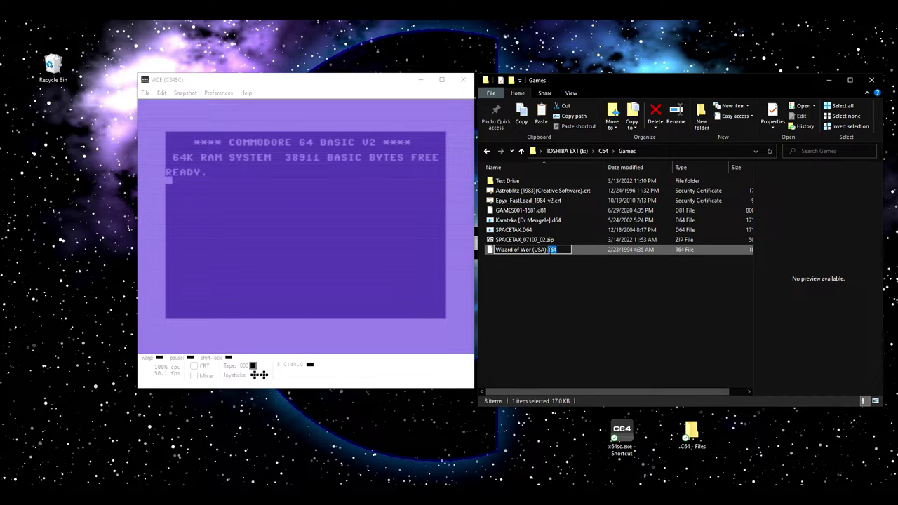
left_click(271, 180)
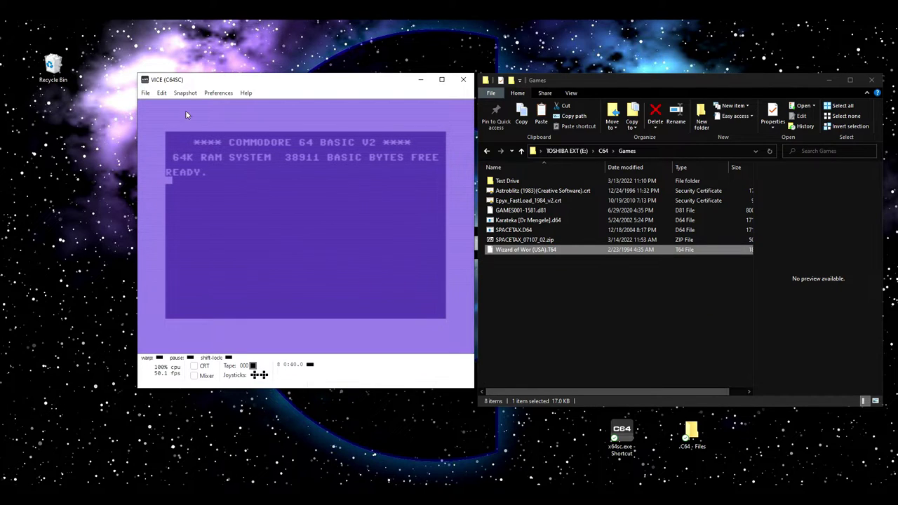
Attach Wizard of Wor (USA).T64 as a datasette image with autostart and start the game
left_click(145, 94)
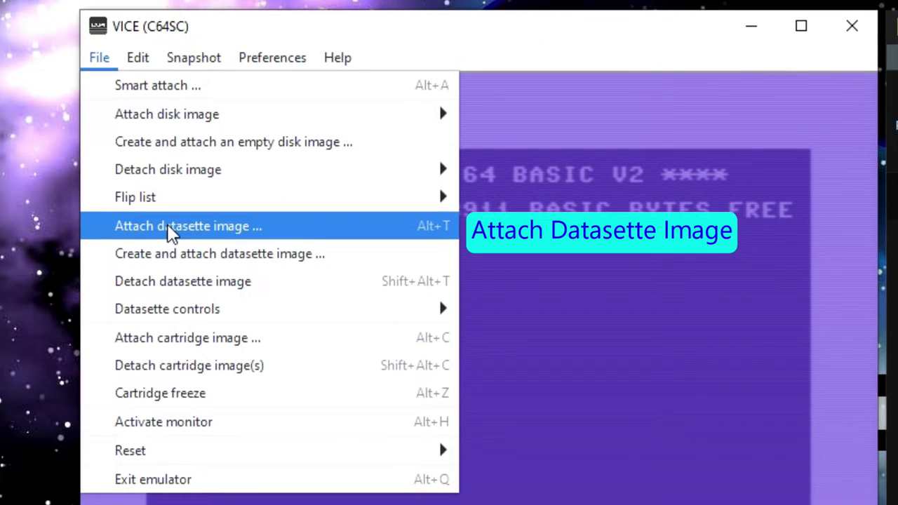
left_click(174, 235)
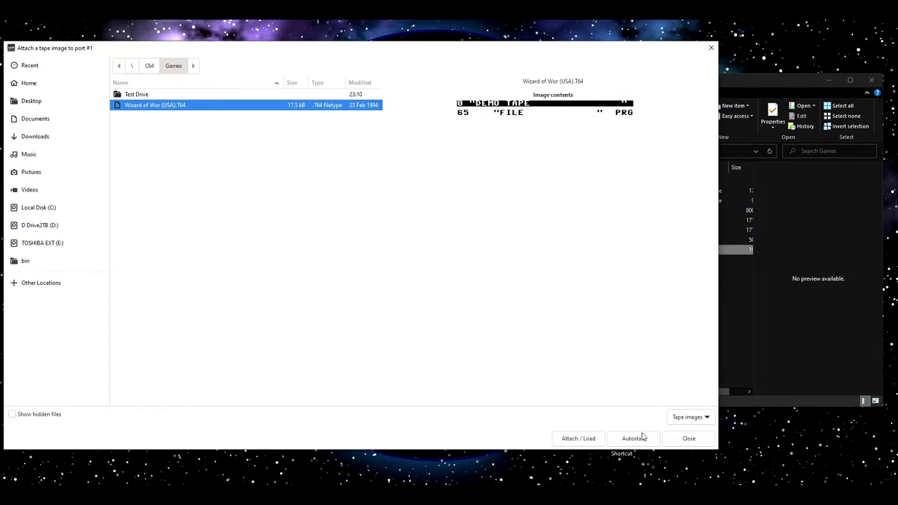
left_click(634, 438)
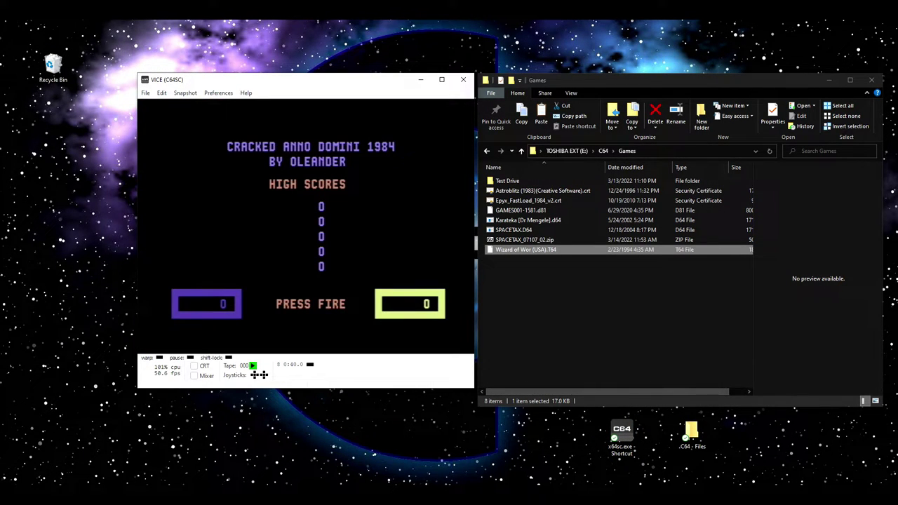
key("ctrl")
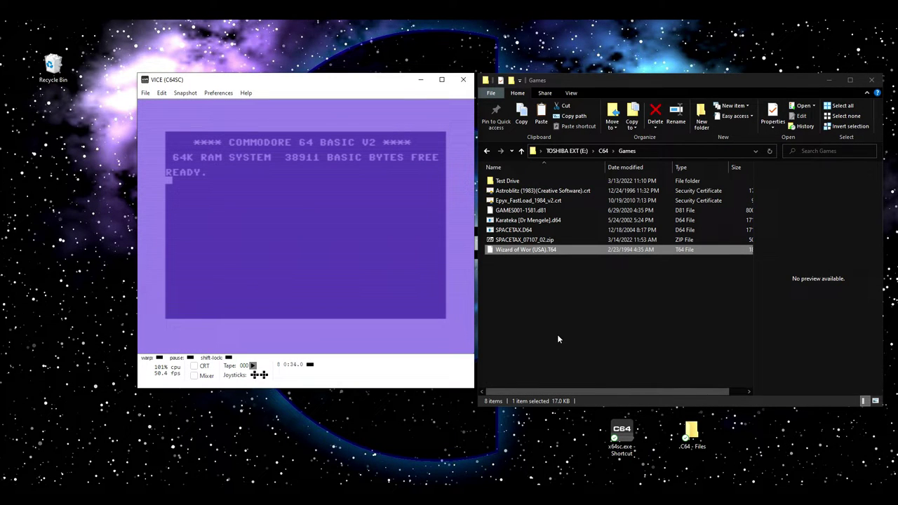
Examine the file extension of Astroblitz (1983)(Creative Software).crt in the Games folder
left_click(533, 190)
key("F2")
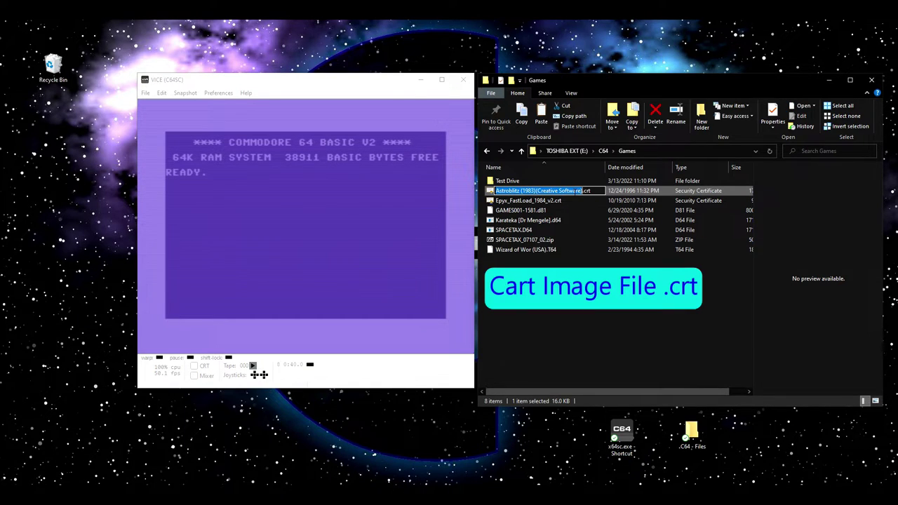
key("End")
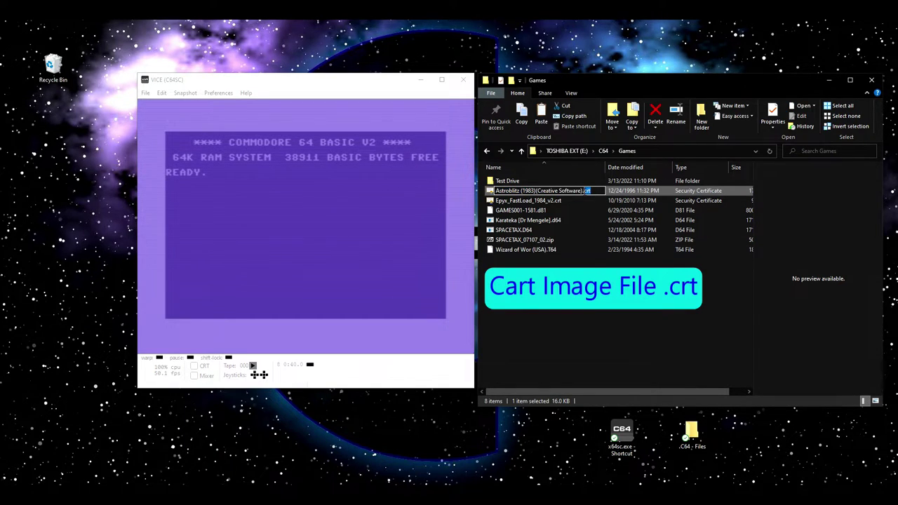
Attach Astroblitz (1983)(Creative Software).crt from E:\C64\Games as a cartridge image and start the game
left_click(147, 93)
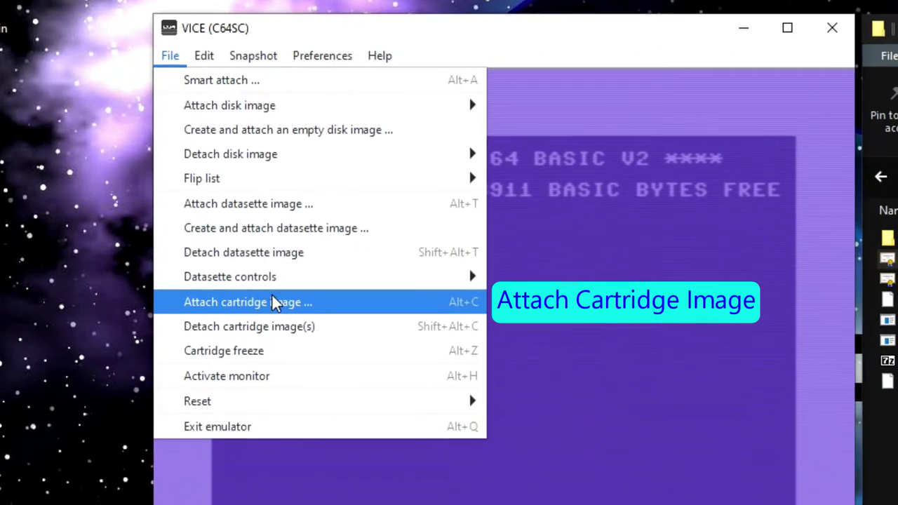
left_click(273, 308)
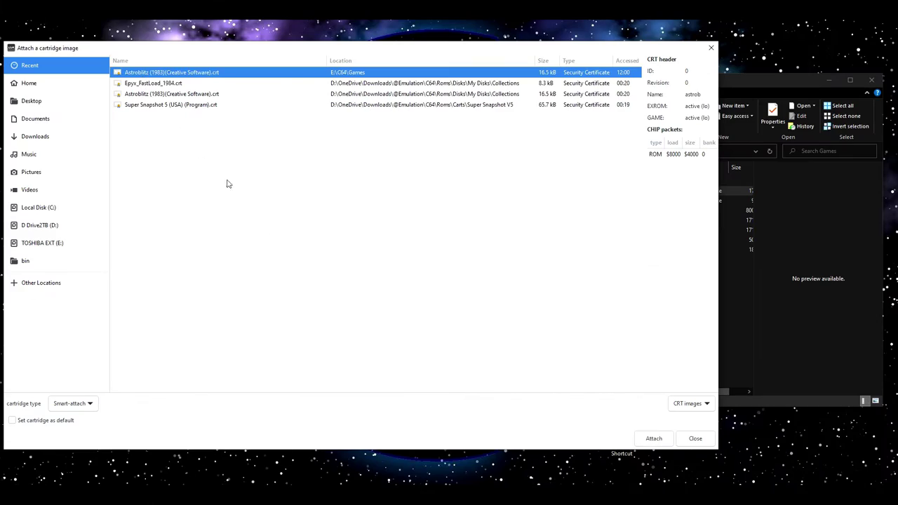
left_click(654, 439)
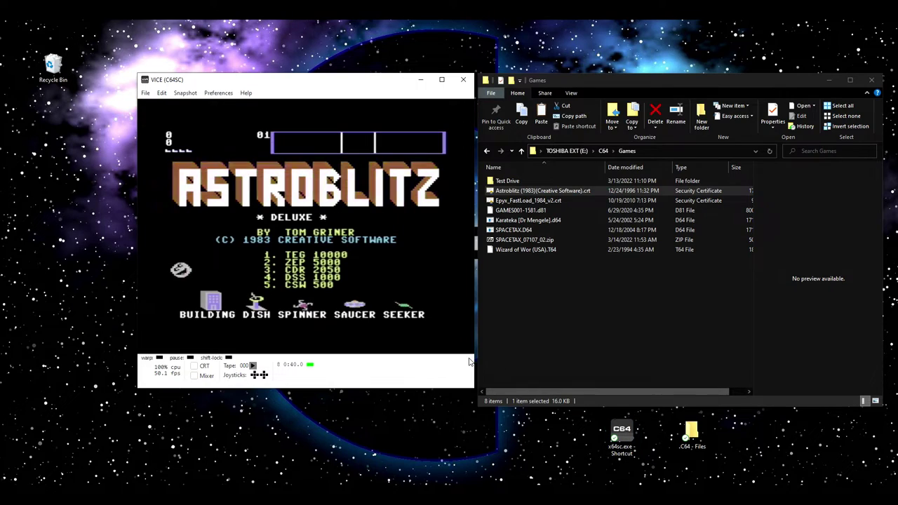
key("F1")
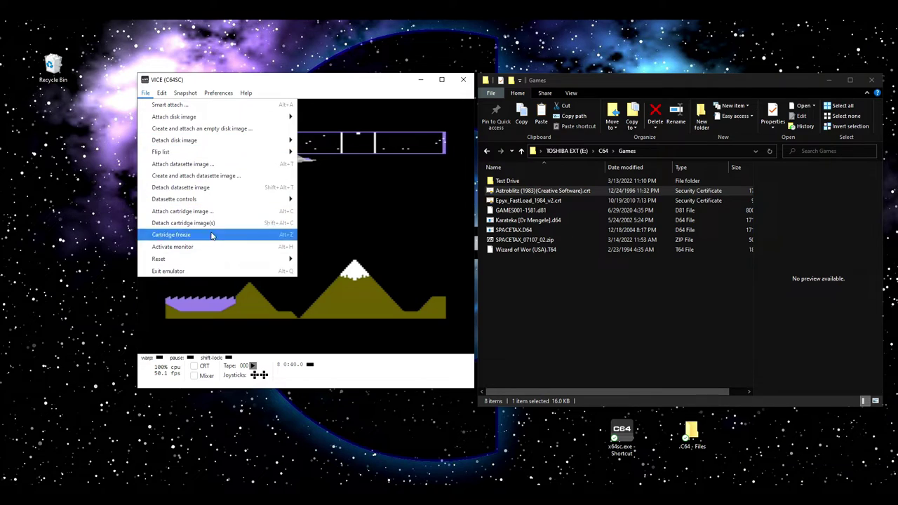
Hard reset the machine with the Astroblitz cartridge inserted, and detach the cartridge image
mouse_move(189, 260)
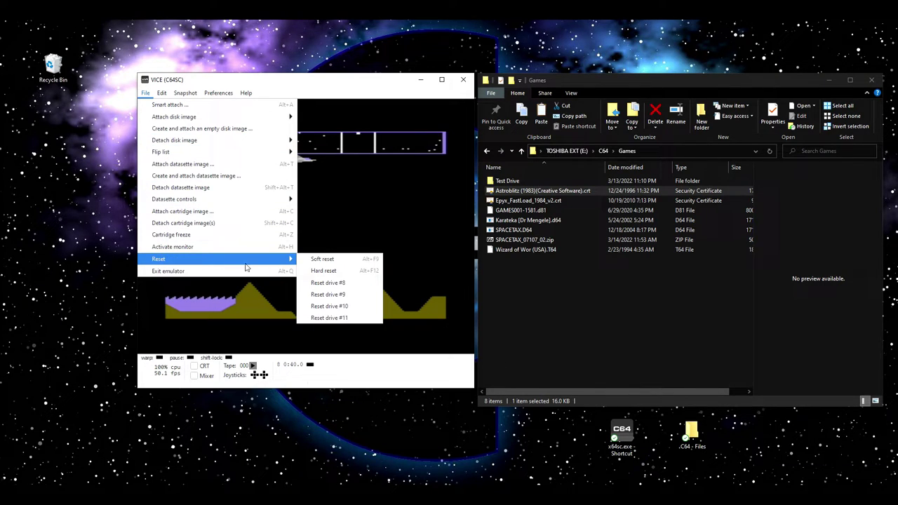
left_click(323, 272)
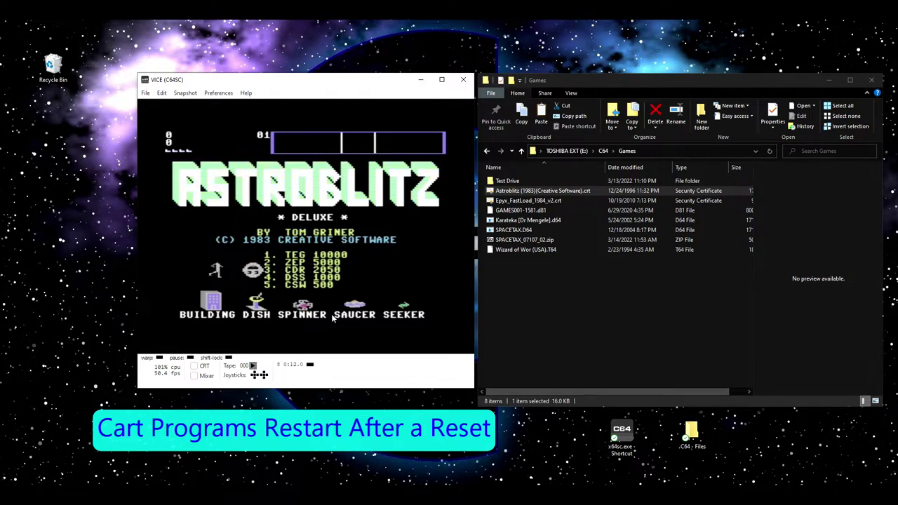
left_click(146, 93)
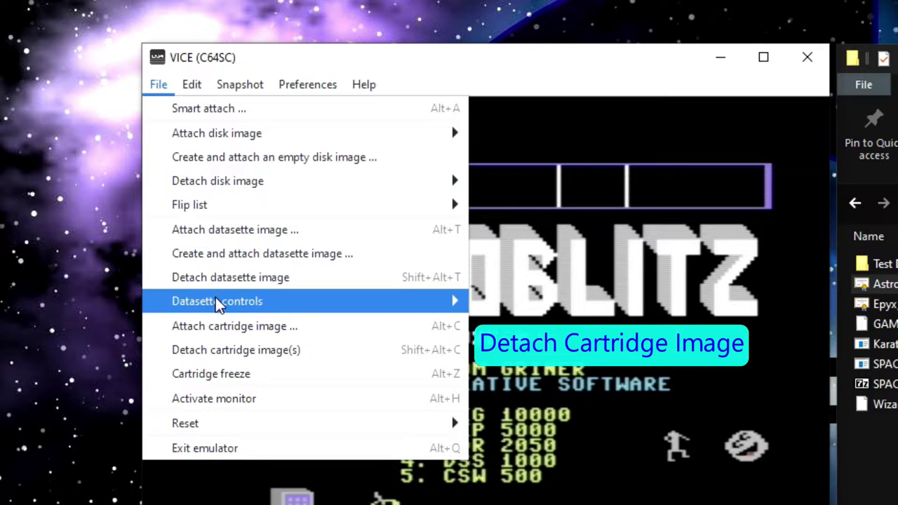
left_click(228, 353)
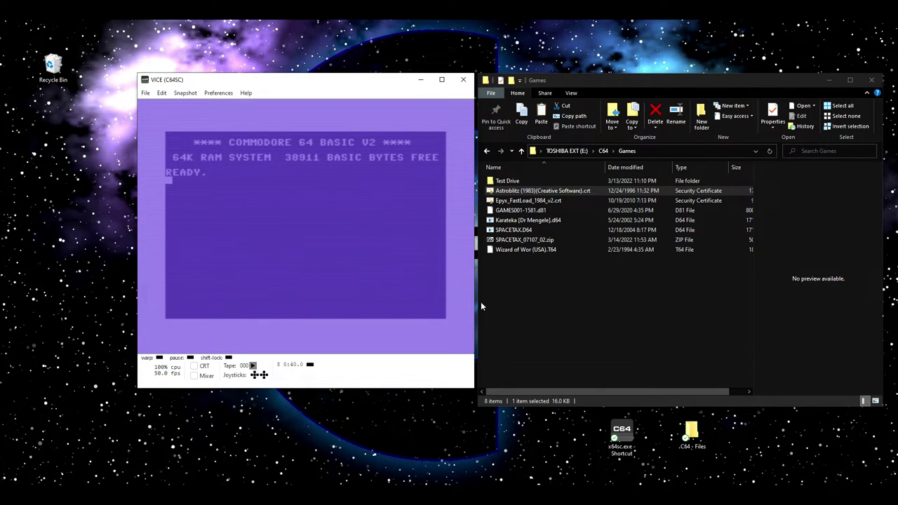
Attach Epyx_FastLoad_1984_v2.crt from the Games folder as a cartridge image
left_click(505, 200)
left_click(145, 93)
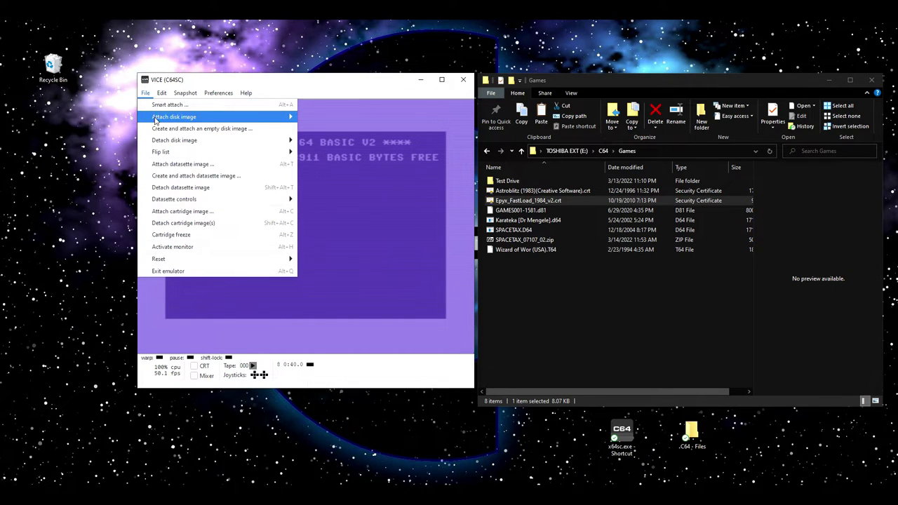
left_click(198, 214)
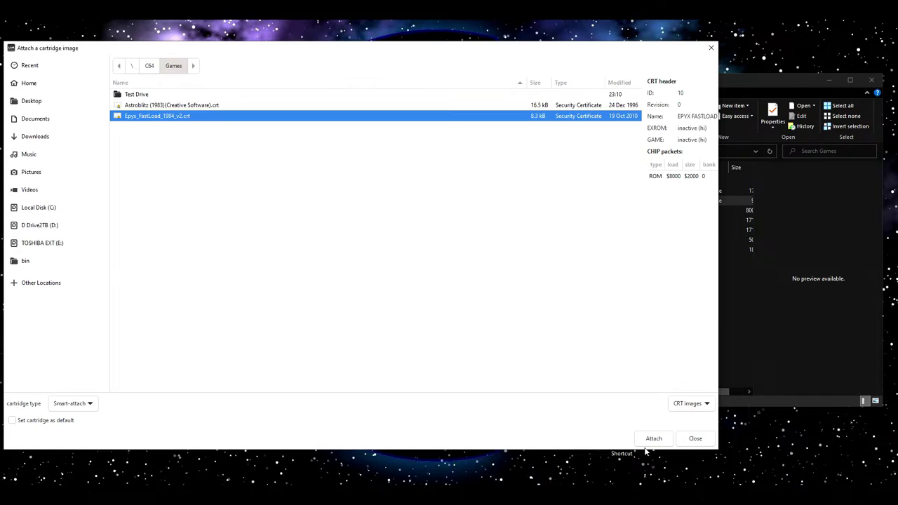
left_click(652, 437)
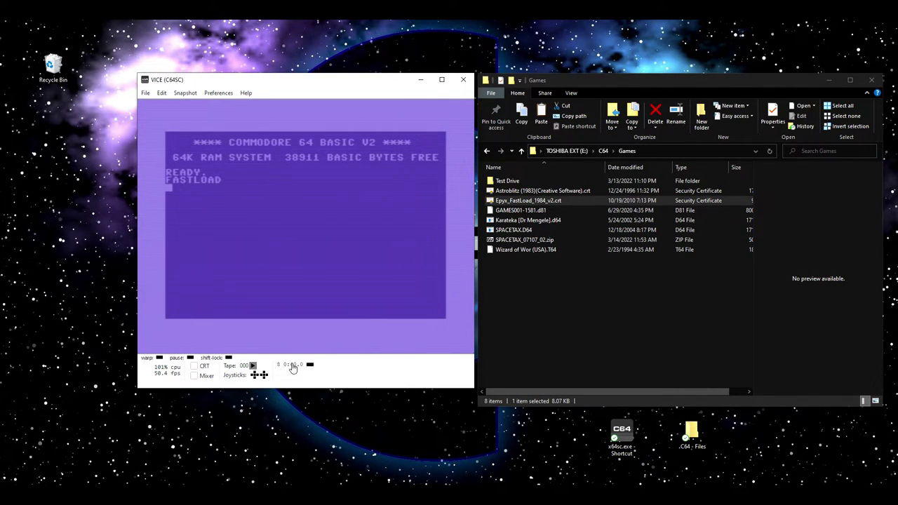
Attach Karateka [Dr Mengele].d64 from the Games folder to drive #8 without autostart
left_click(146, 93)
mouse_move(166, 117)
left_click(326, 116)
left_click(157, 115)
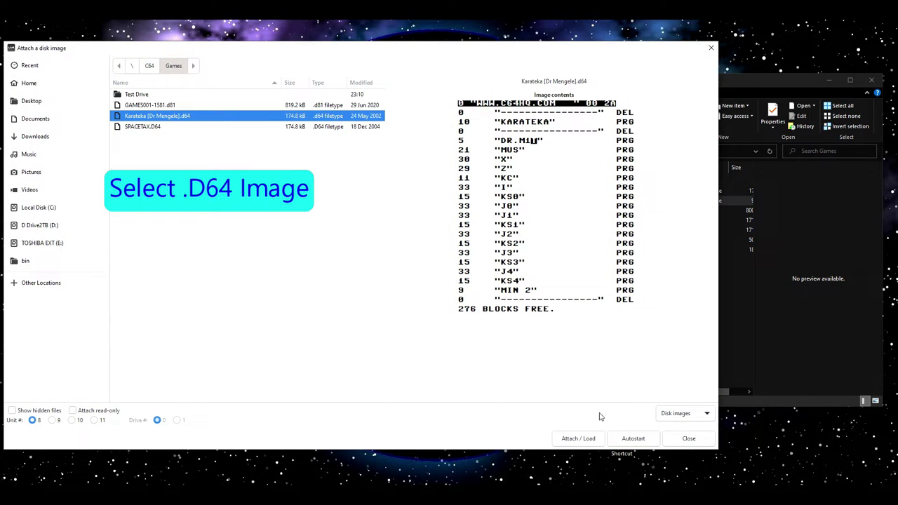
left_click(582, 439)
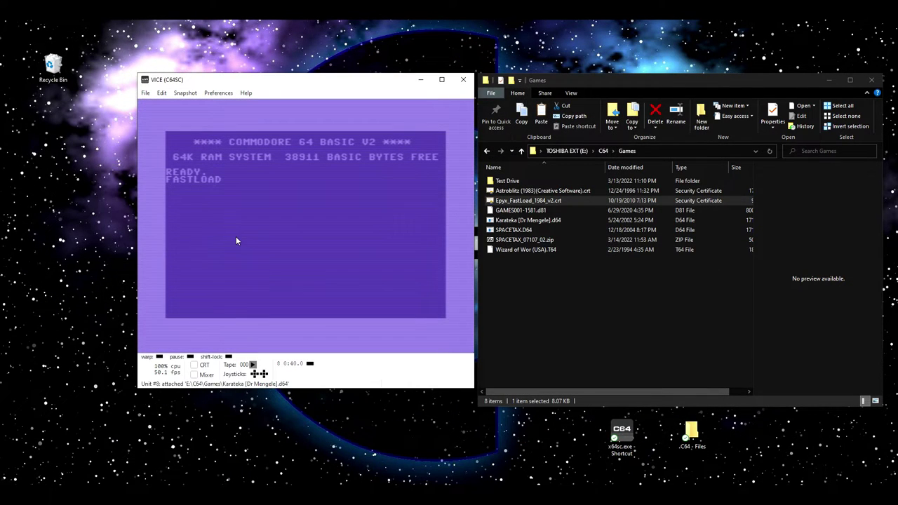
Try to list the directory of the disk in drive #8 with the FastLoad command $
type("$")
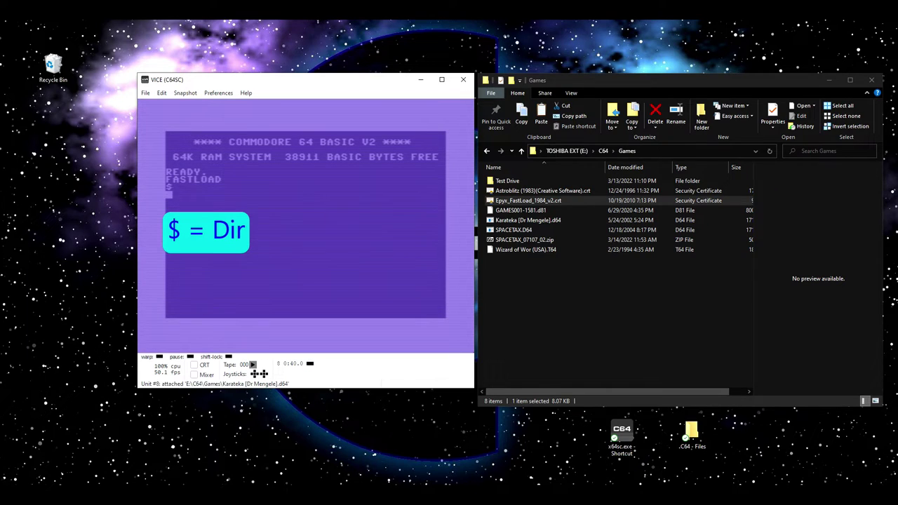
key("Return")
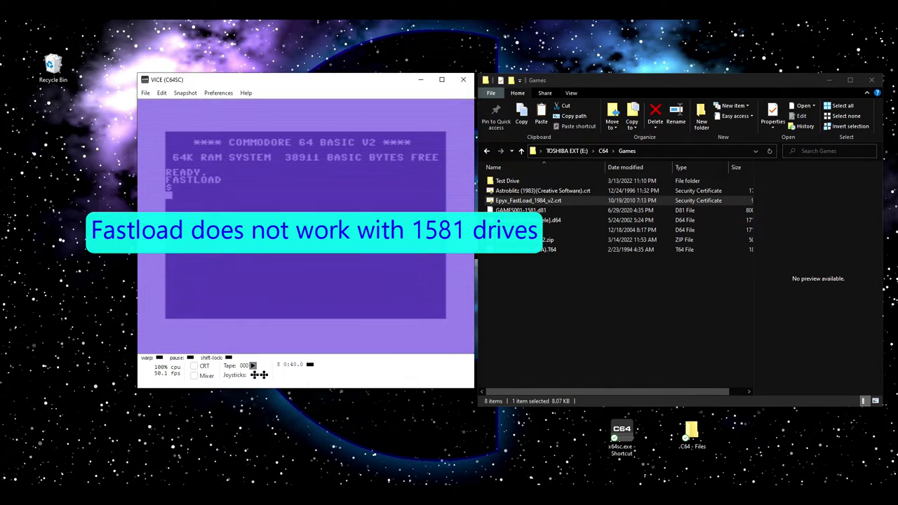
type("$")
Set the drive type of drive 8 to CBM 1541-II in the peripheral device settings
left_click(218, 92)
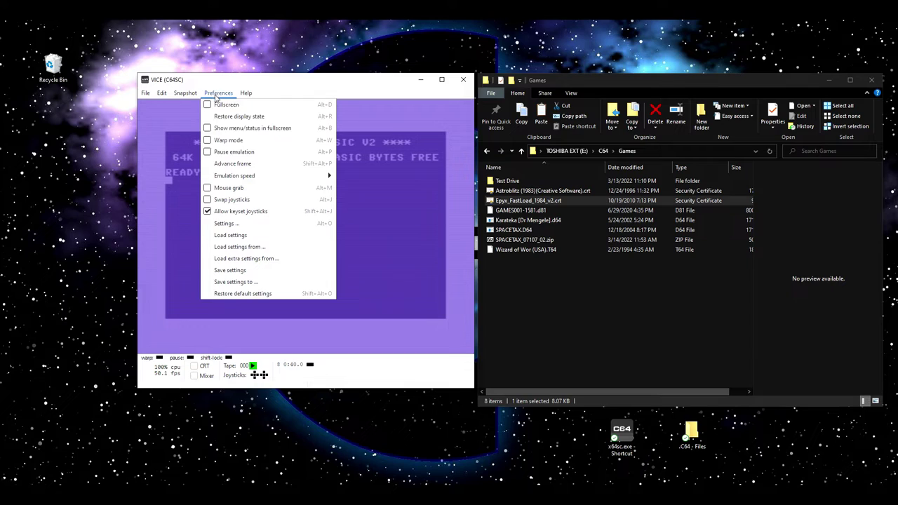
left_click(242, 226)
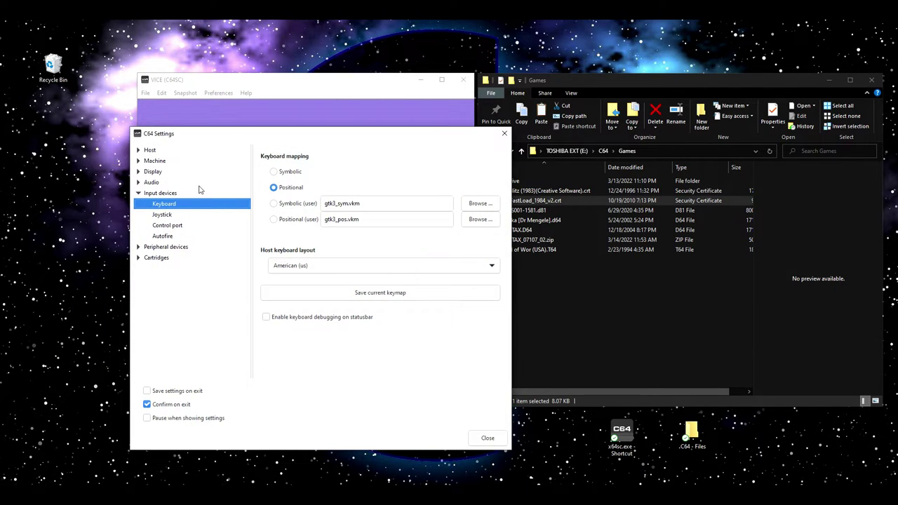
left_click(139, 247)
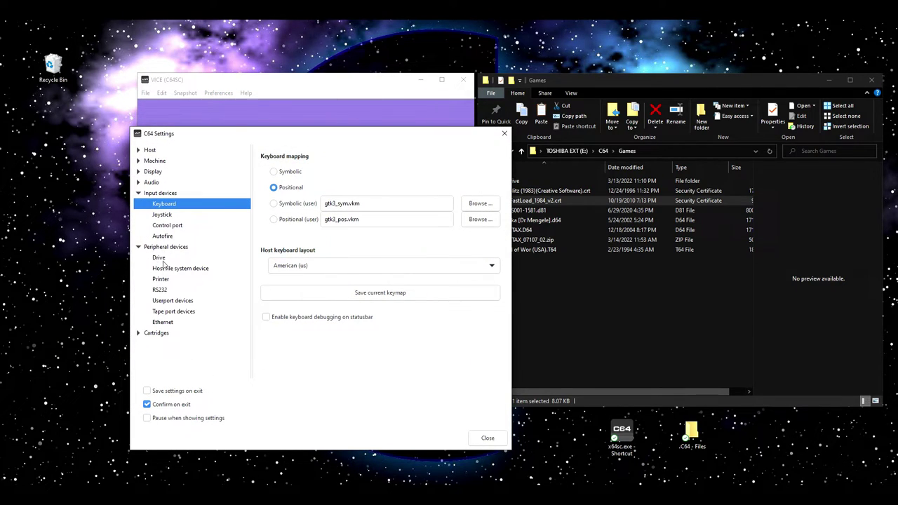
left_click(159, 257)
left_click(278, 245)
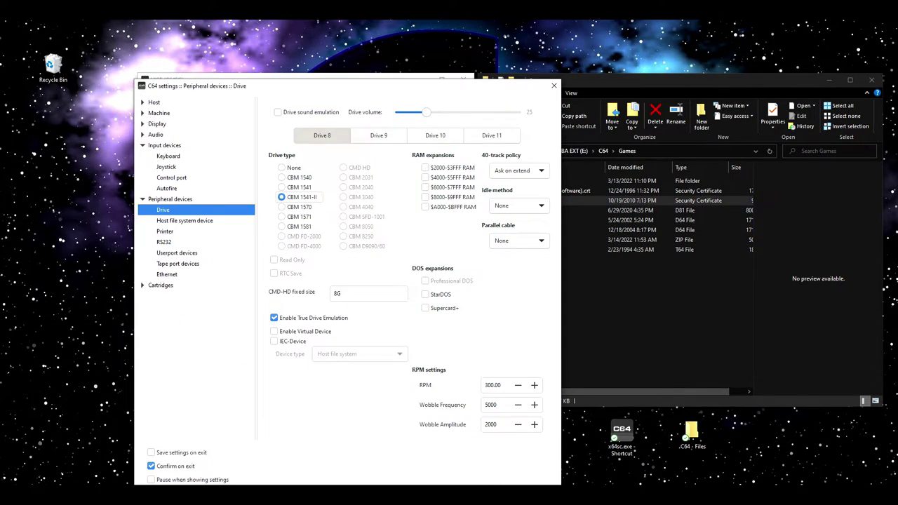
key("Escape")
Re-attach the Epyx_FastLoad_1984_v2.crt cartridge image and list the directory of drive #8 with the $ command
key("alt+c")
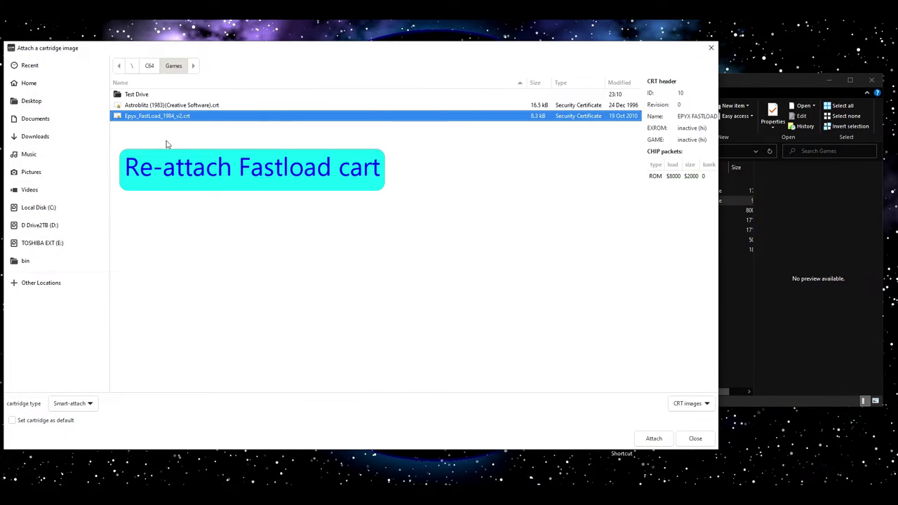
left_click(653, 438)
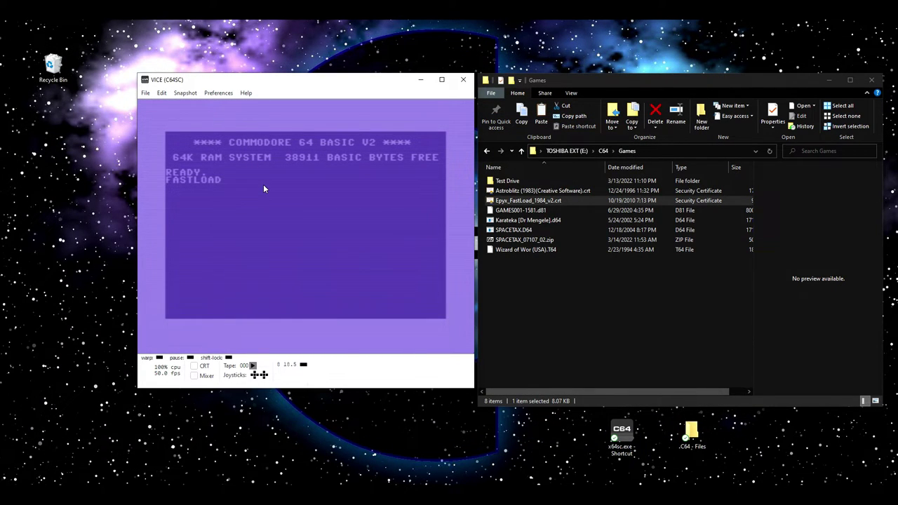
type("$")
key("Return")
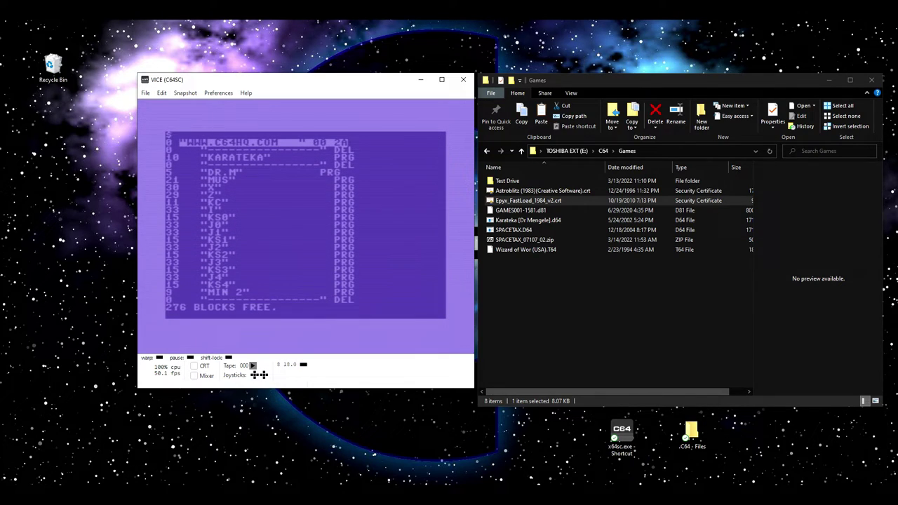
Load the KARATEKA file straight from its line in the directory listing and start it with RUN
key("Up")
key("Up")
key("Up")
key("Up")
key("Up")
key("Up")
key("Up")
key("Up")
key("Up")
key("Up")
key("Up")
key("Up")
key("Up")
key("Up")
key("Up")
key("Up")
key("Up")
key("Right")
key("Right")
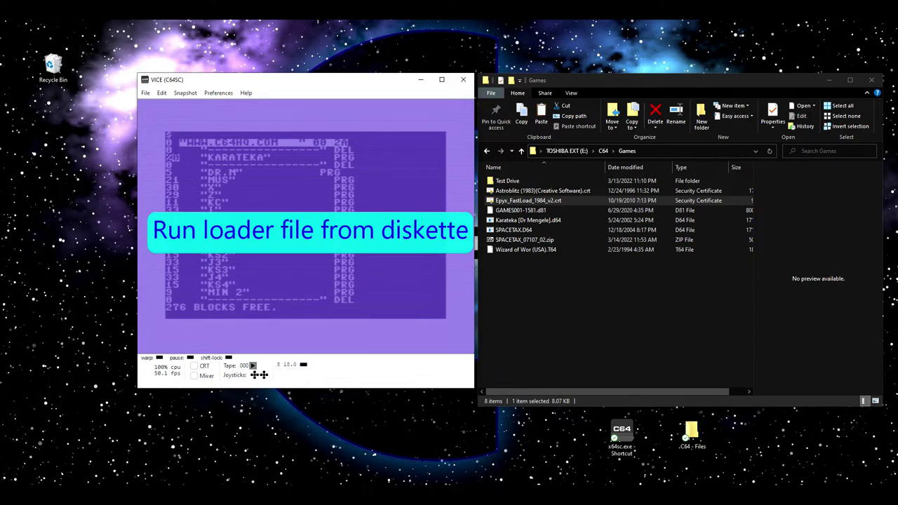
key("Return")
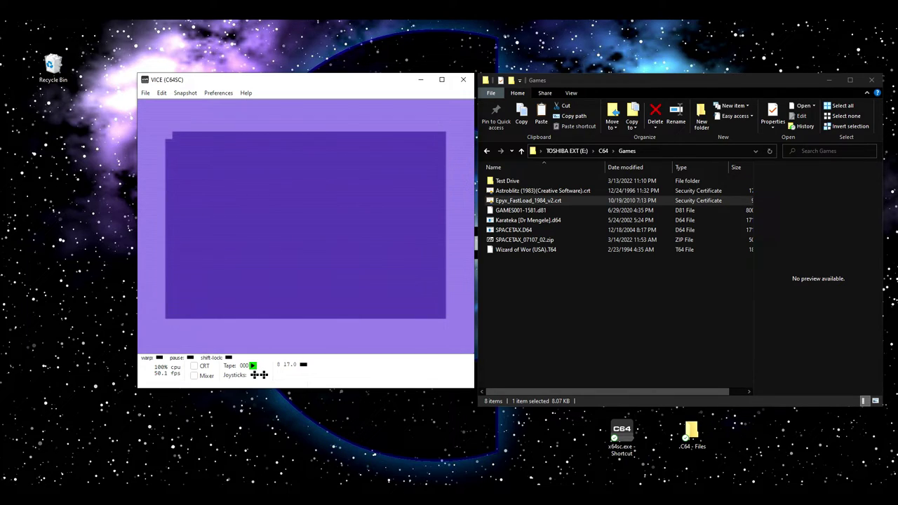
type("RUN")
key("Return")
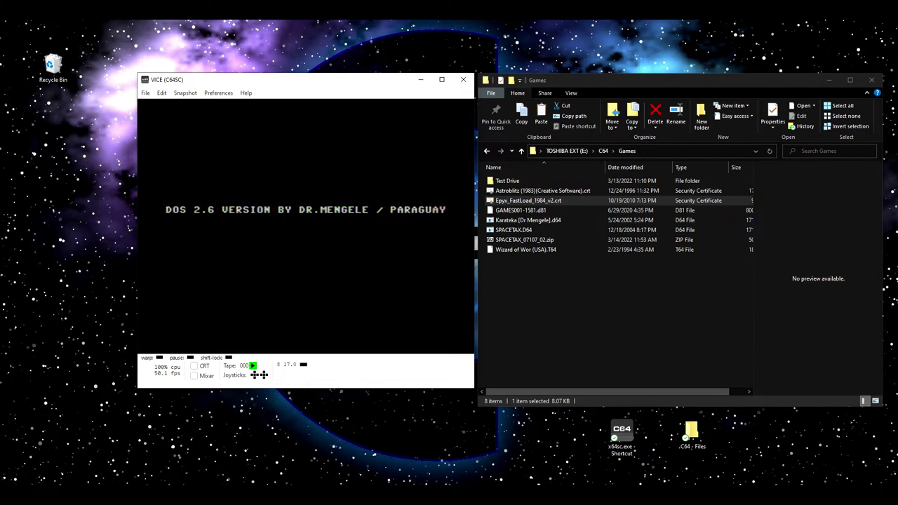